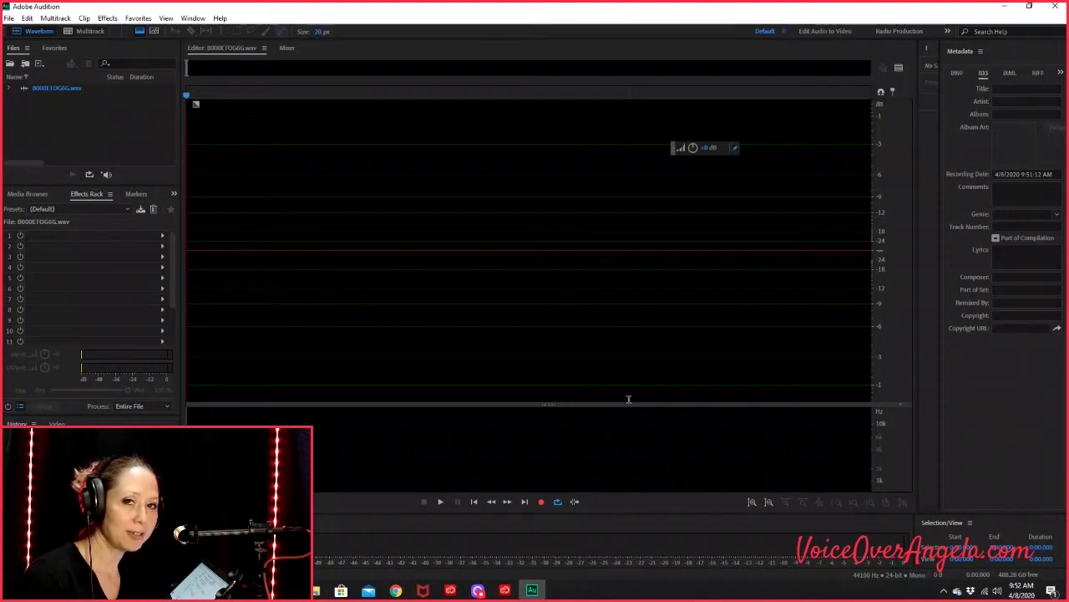
Record the first take, then start recording a new audio file named B01LYBQXRH
left_click(540, 501)
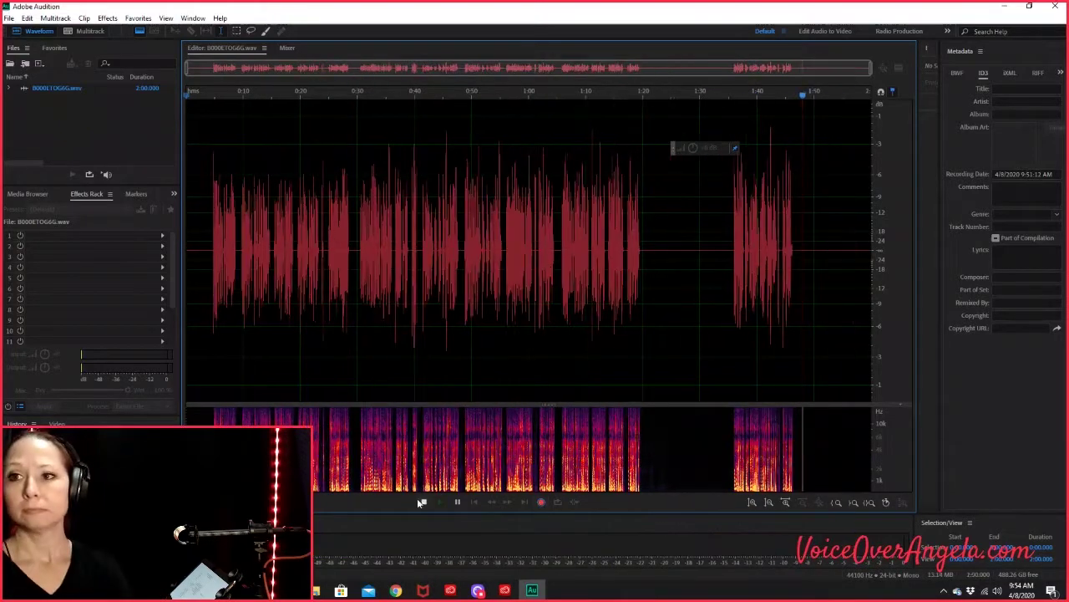
left_click(421, 501)
left_click(9, 18)
mouse_move(33, 29)
left_click(236, 43)
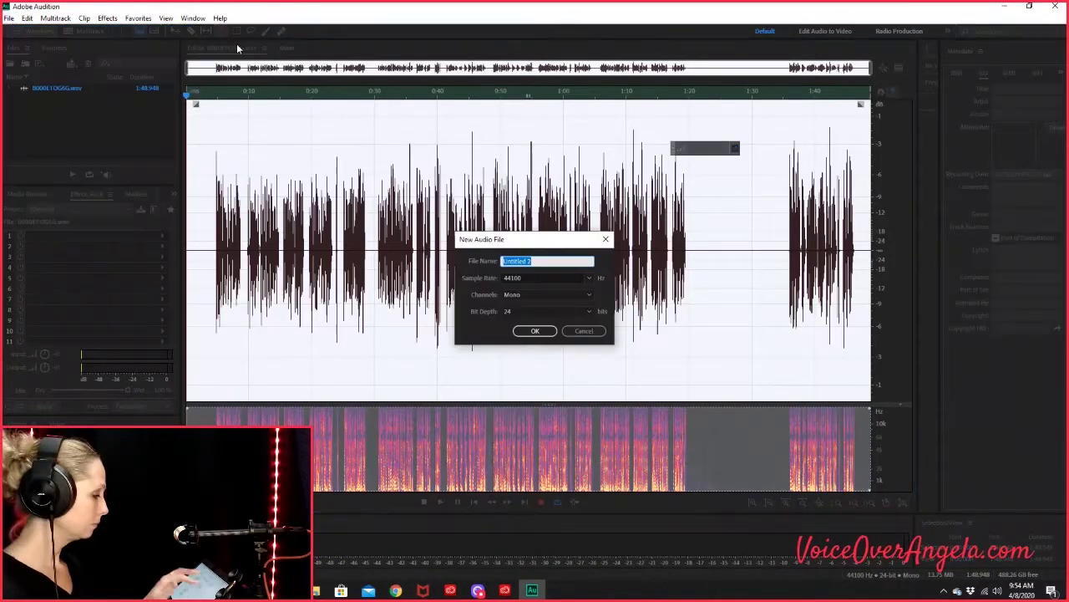
type("B01LY")
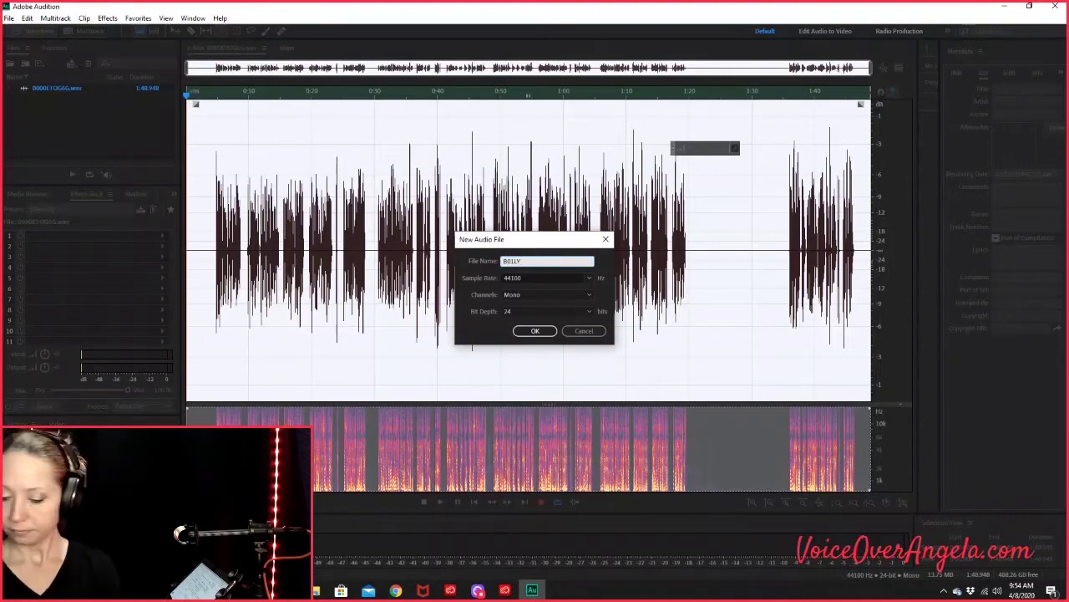
type("BQXRH")
key("Return")
left_click(539, 501)
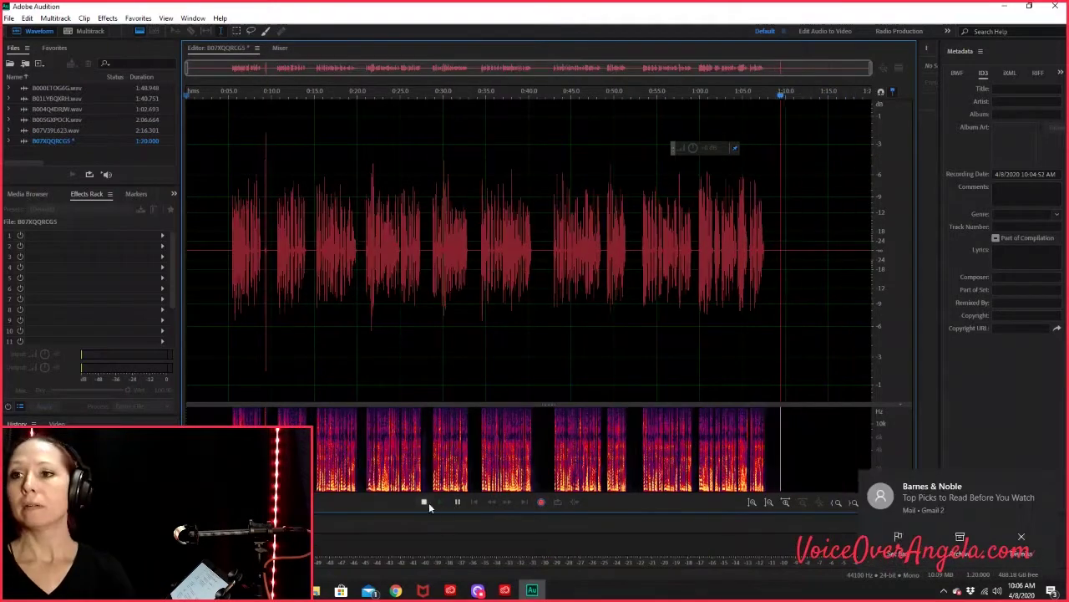
Stop the current take and record into a new audio file named with a B0 product code
key("space")
left_click(8, 17)
left_click(273, 42)
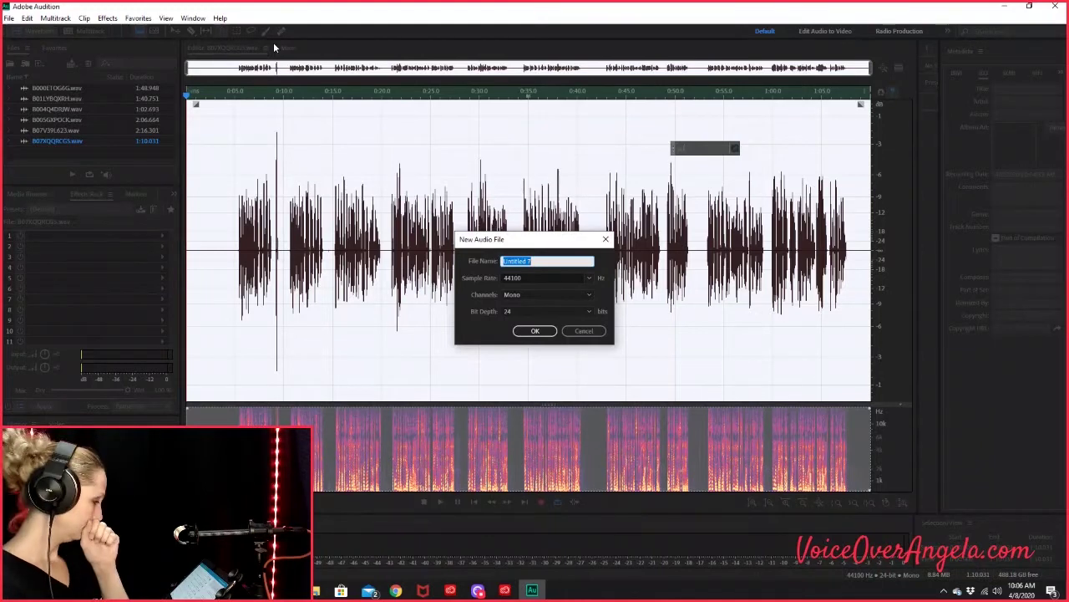
type("B075F7J8")
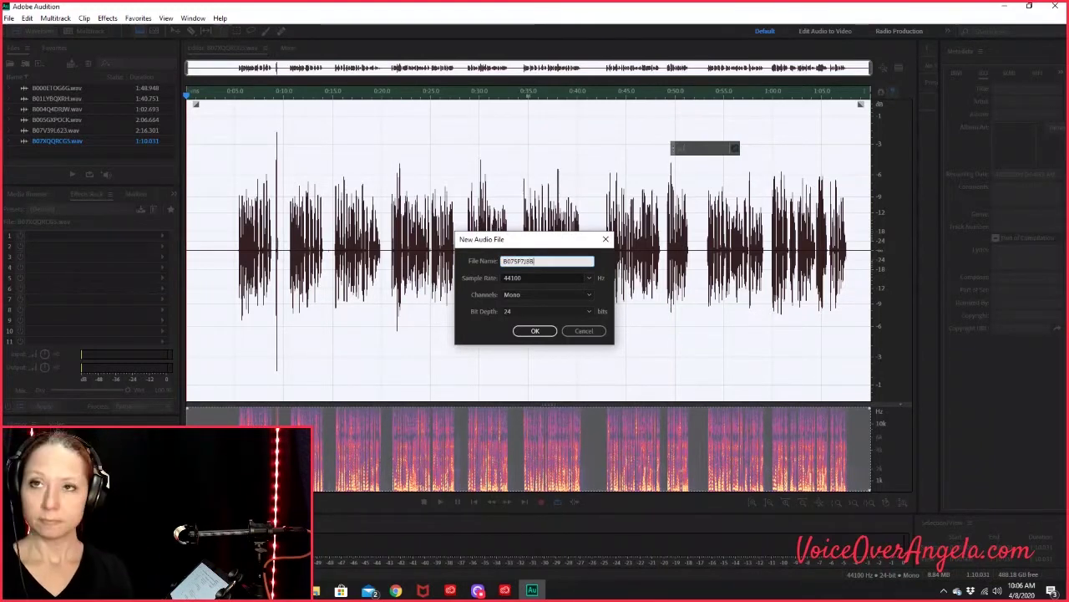
key("Return")
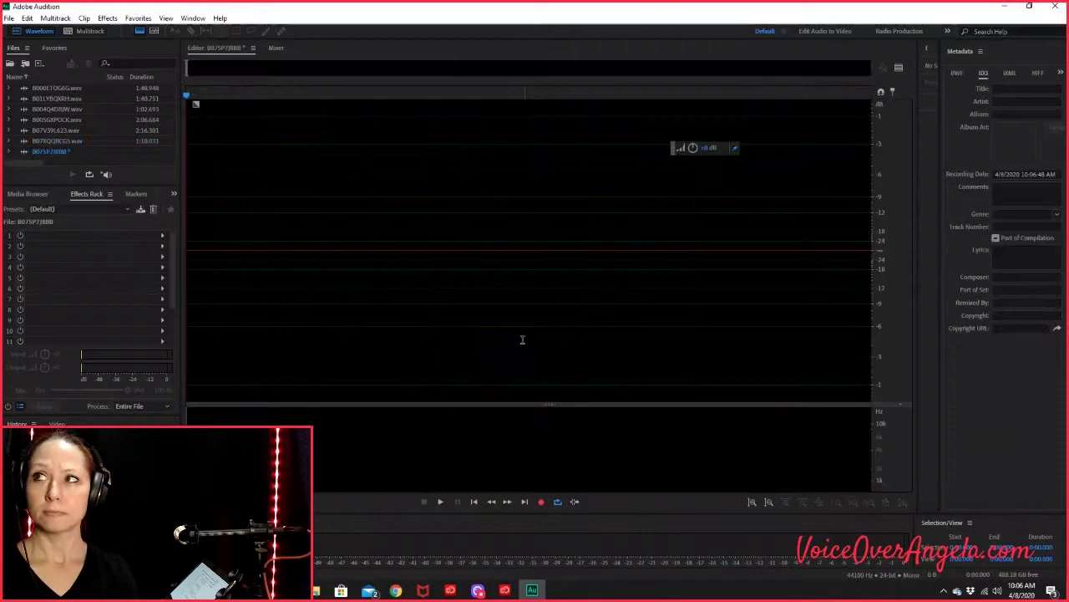
left_click(541, 502)
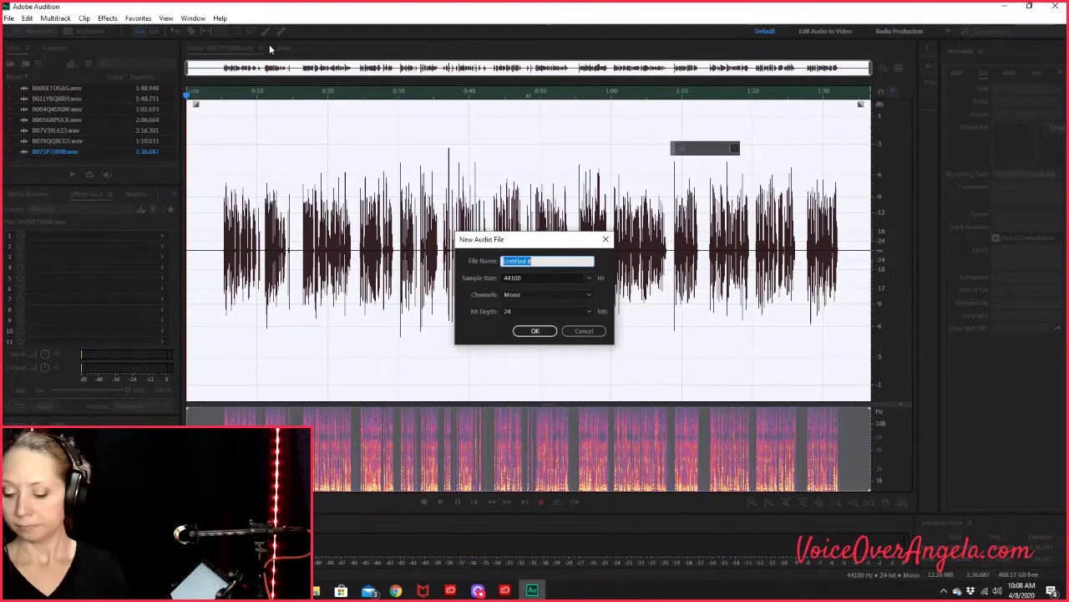
Name another new file with a B0 code, record a take into it, then stop
type("B082TH377V")
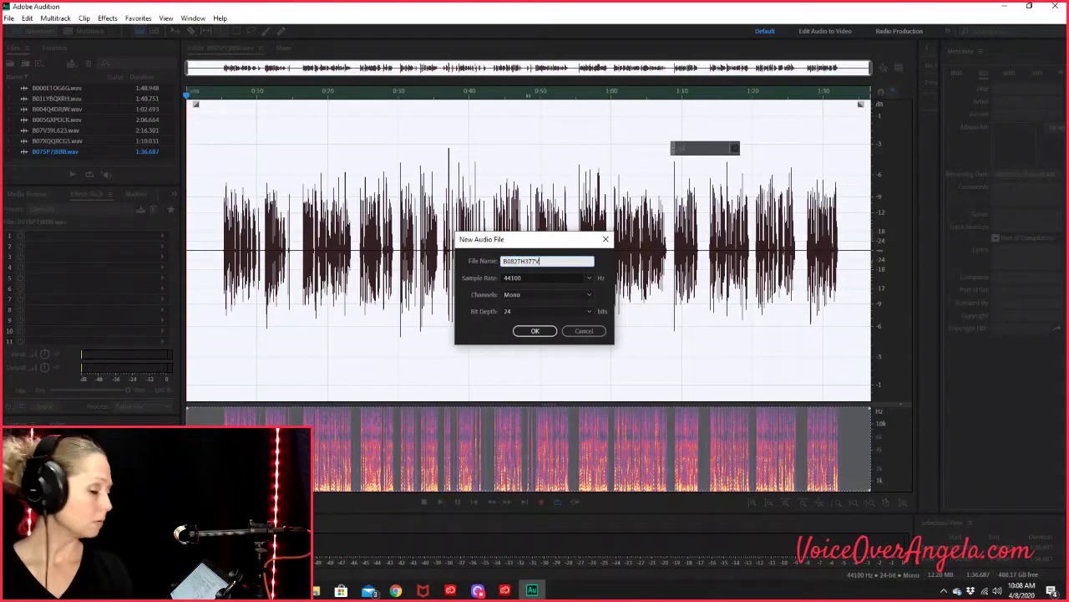
left_click(536, 331)
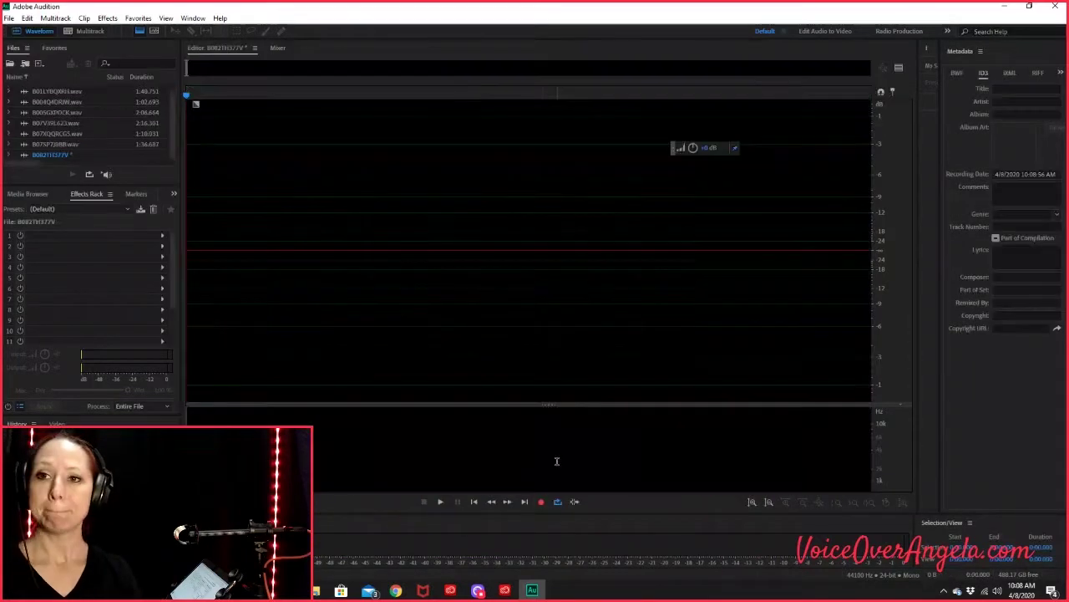
left_click(541, 502)
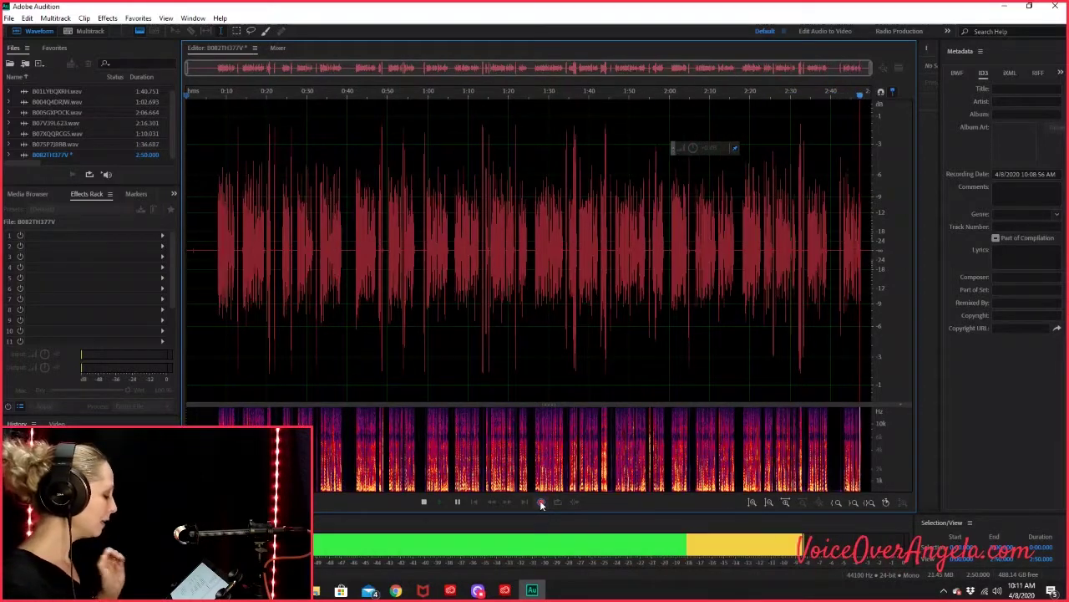
left_click(540, 500)
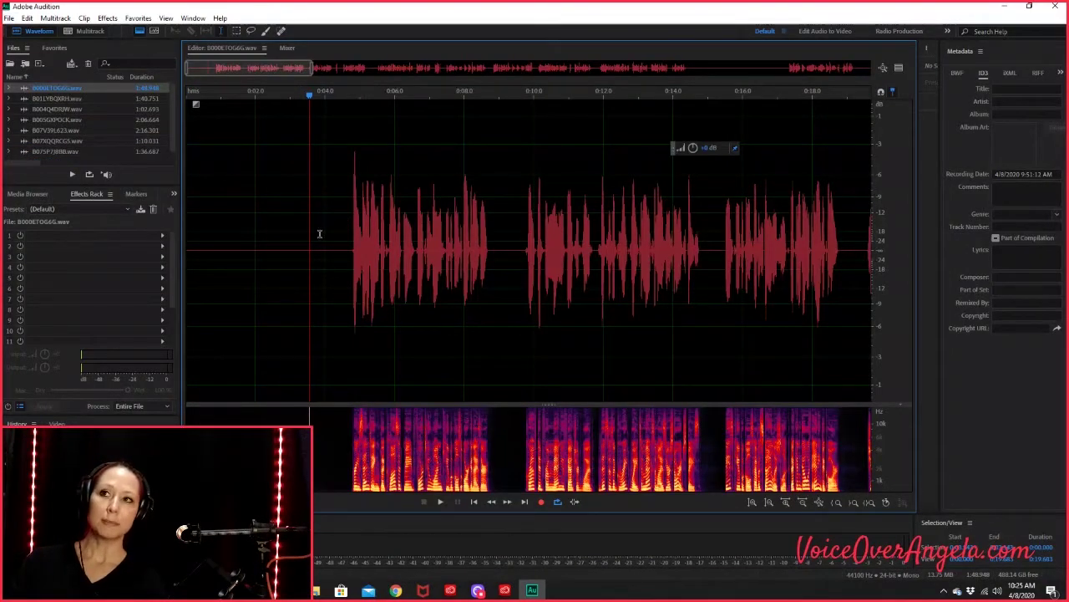
Delete the silence before B000ETOG6G's first spoken word, shortening the take to 1:44.692
scroll(310, 226, "up", 4)
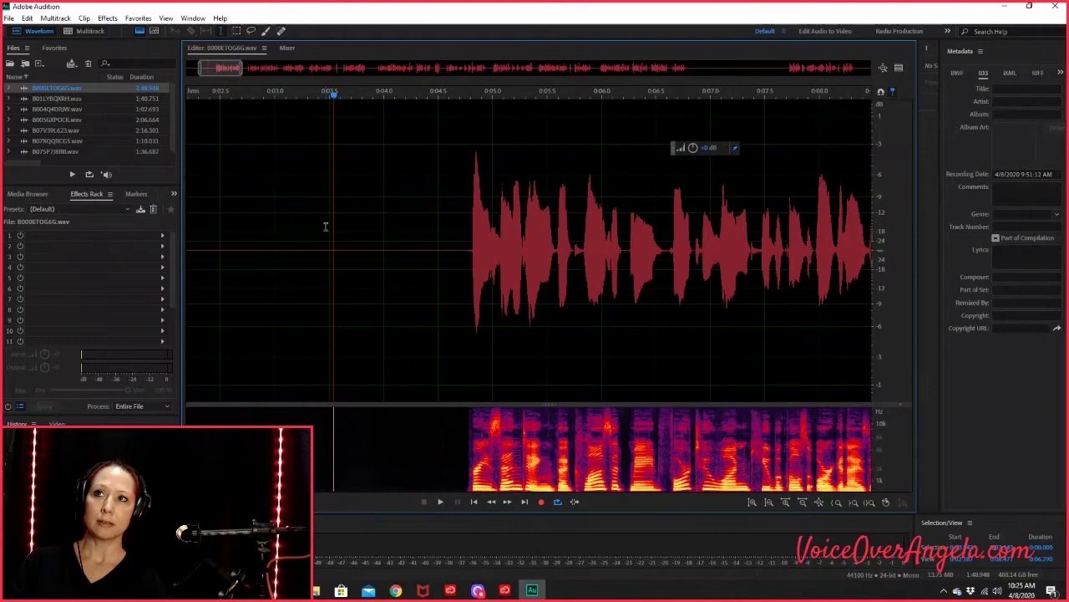
left_click_drag(328, 226, 384, 233)
right_click(374, 224)
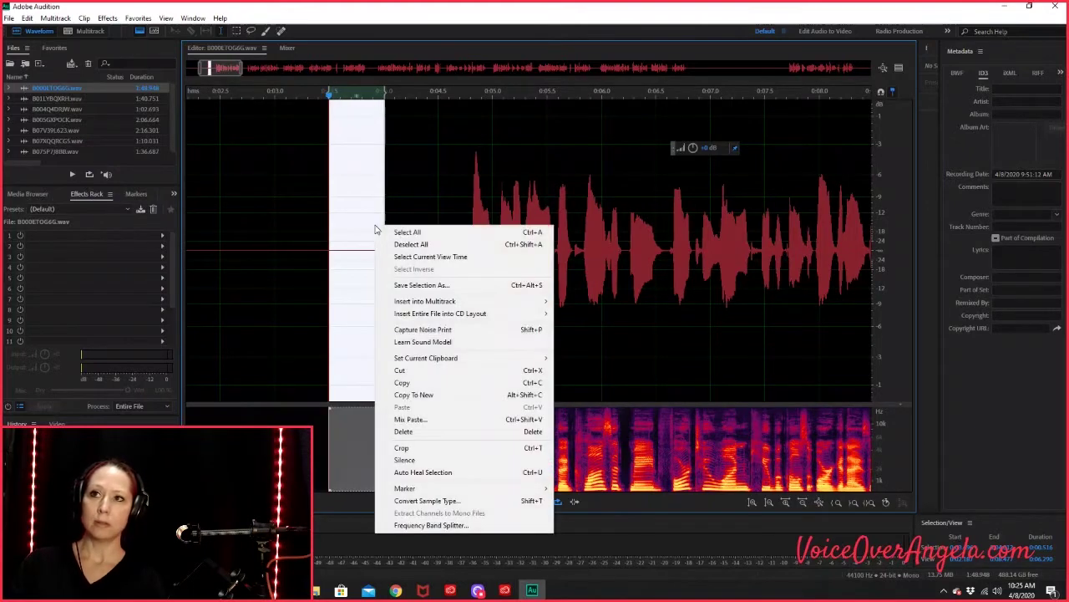
left_click(416, 384)
left_click(412, 325)
scroll(279, 262, "up", 1)
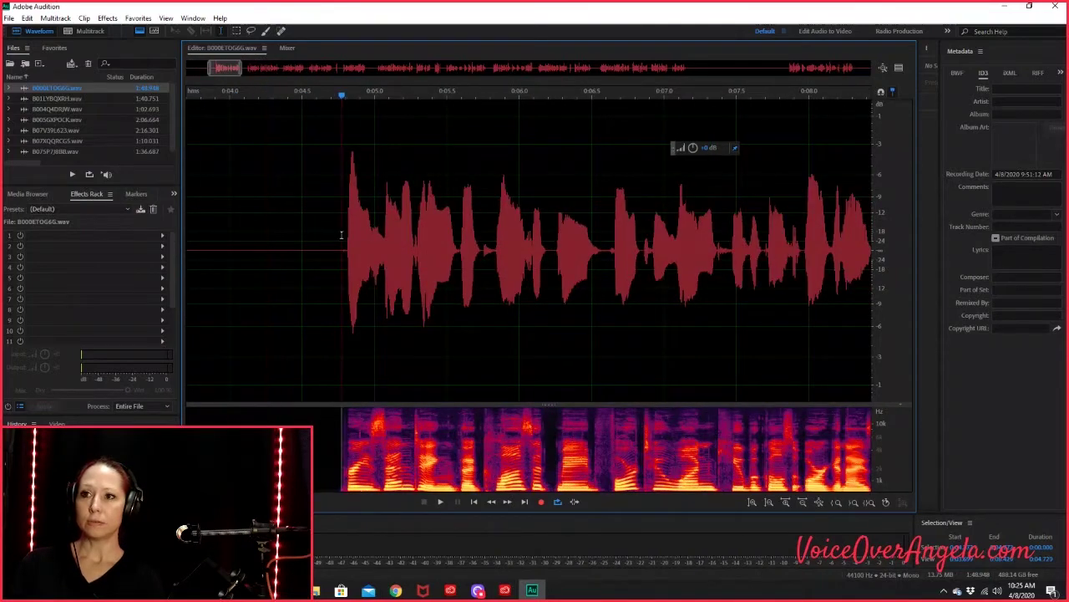
key("Home")
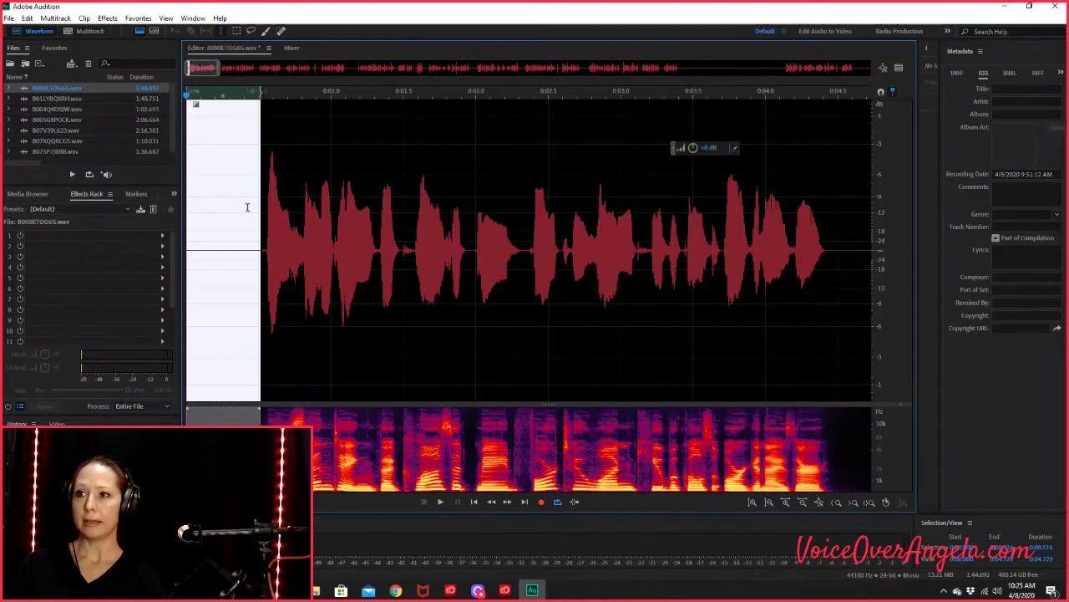
left_click(237, 200)
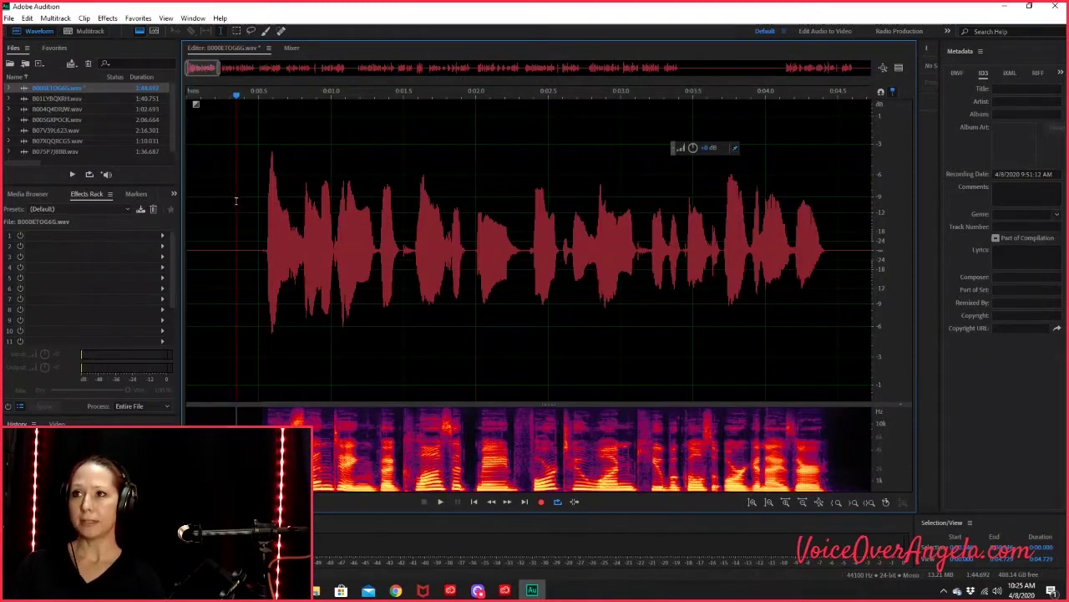
Load the VoiceOver Effects Rack preset and set the playhead near 0:41 for preview
left_click(128, 207)
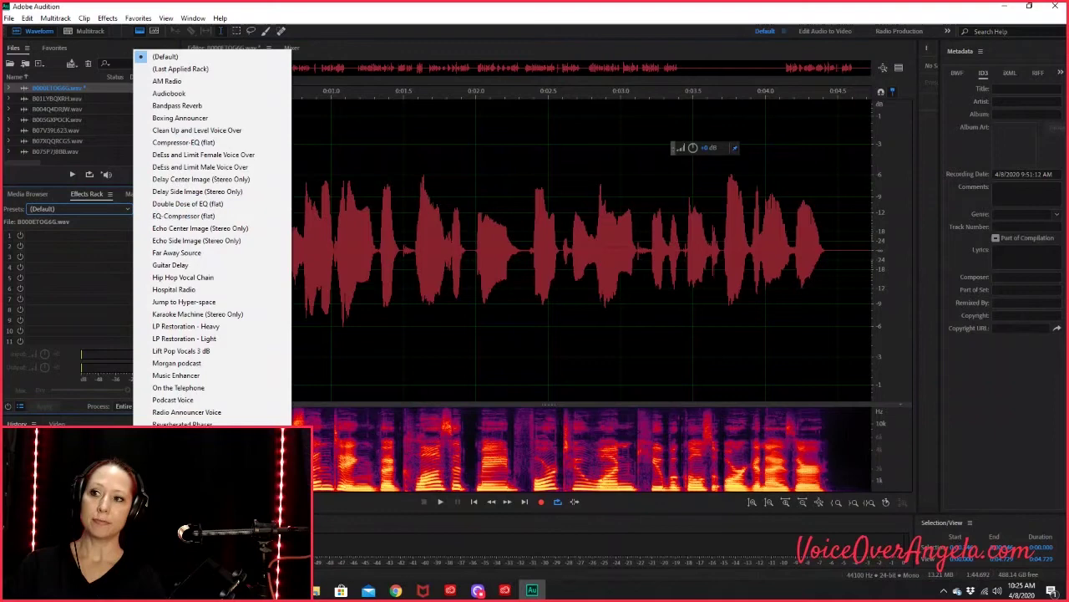
key("Escape")
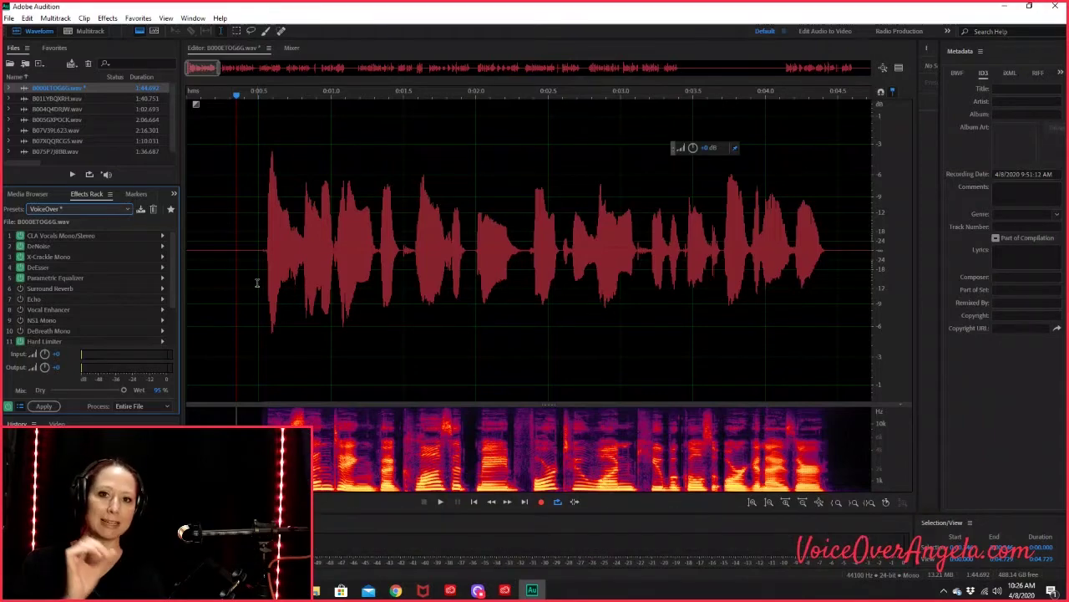
scroll(406, 231, "down", 5)
scroll(443, 210, "up", 5)
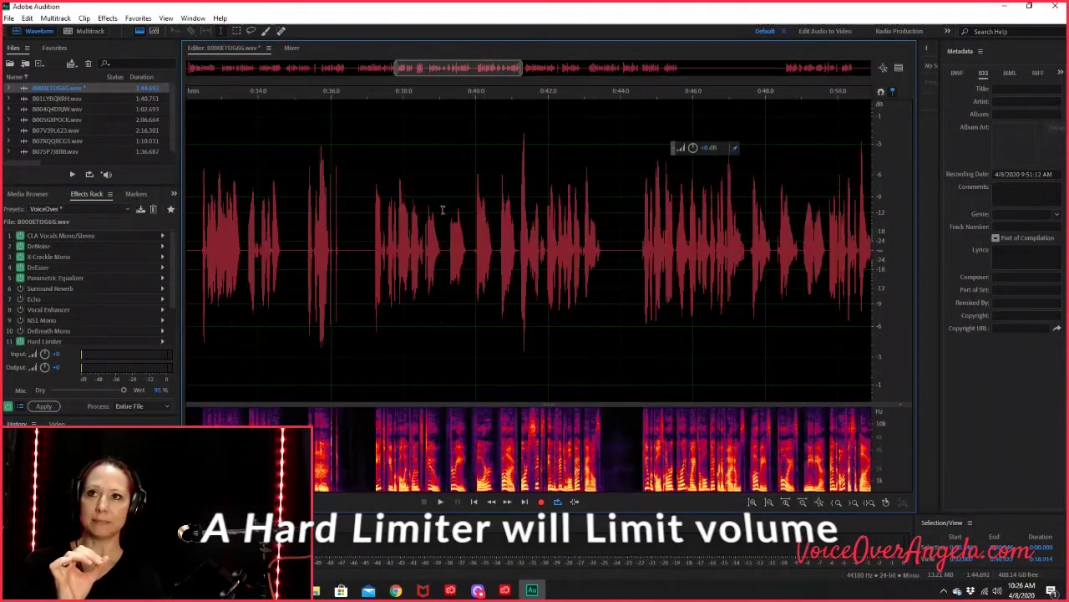
scroll(570, 159, "down", 2)
left_click(569, 142)
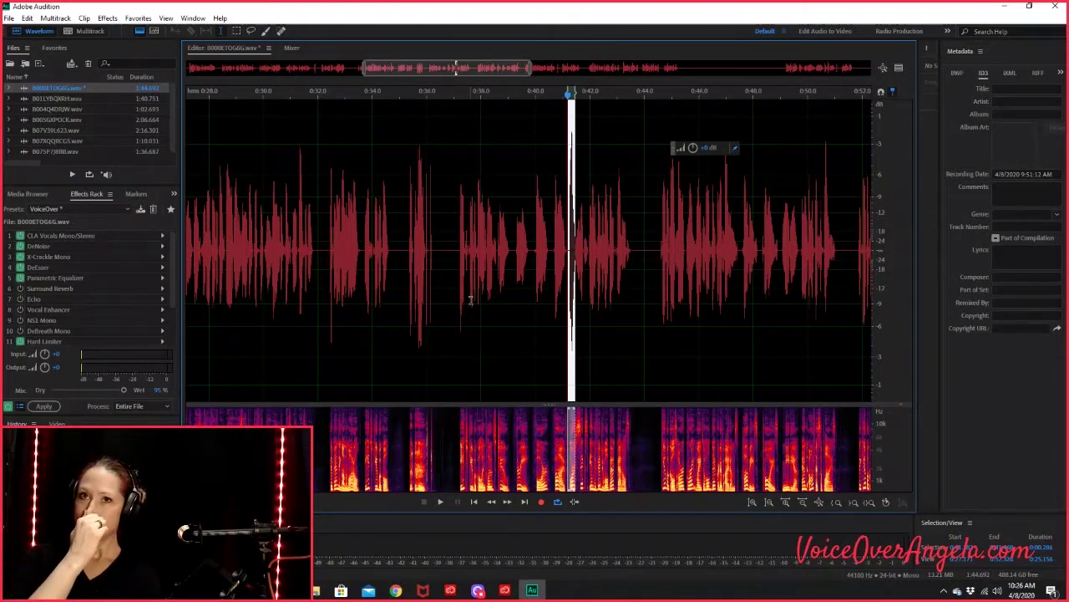
scroll(446, 239, "down", 2)
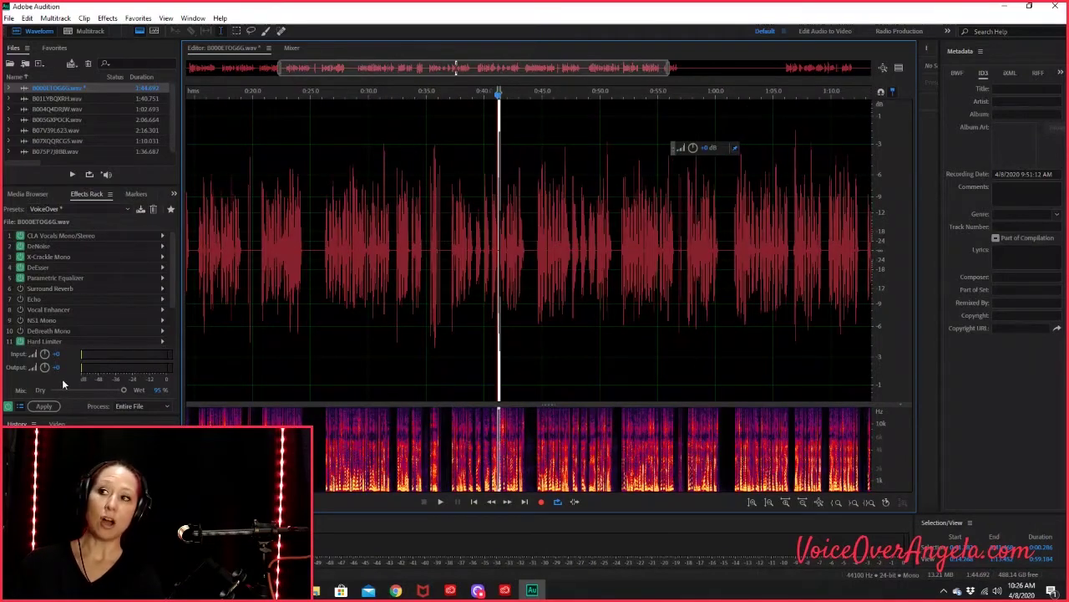
scroll(279, 230, "down", 2)
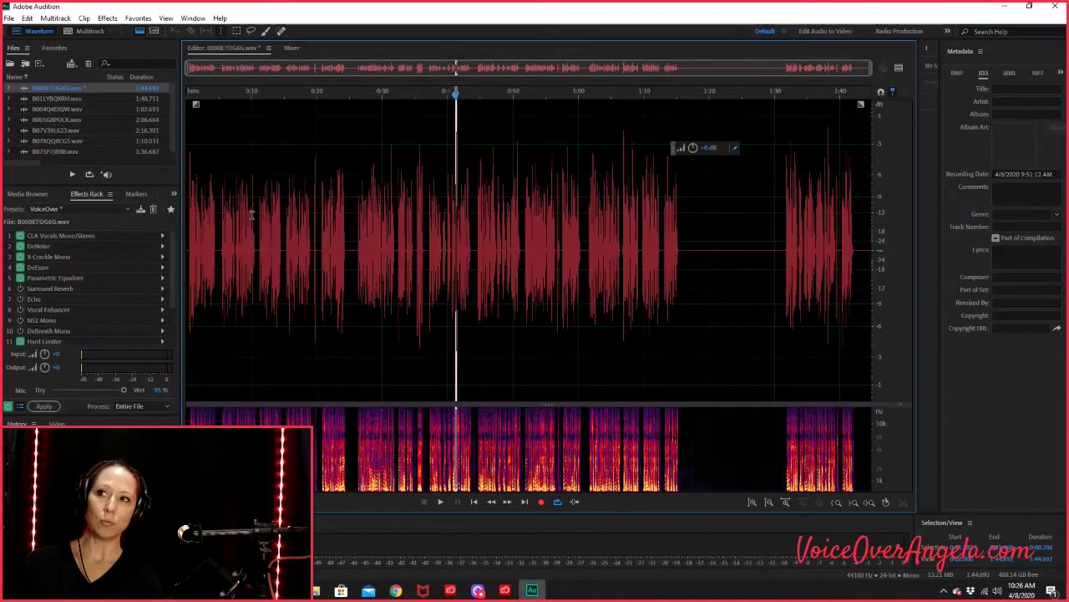
left_click(191, 199)
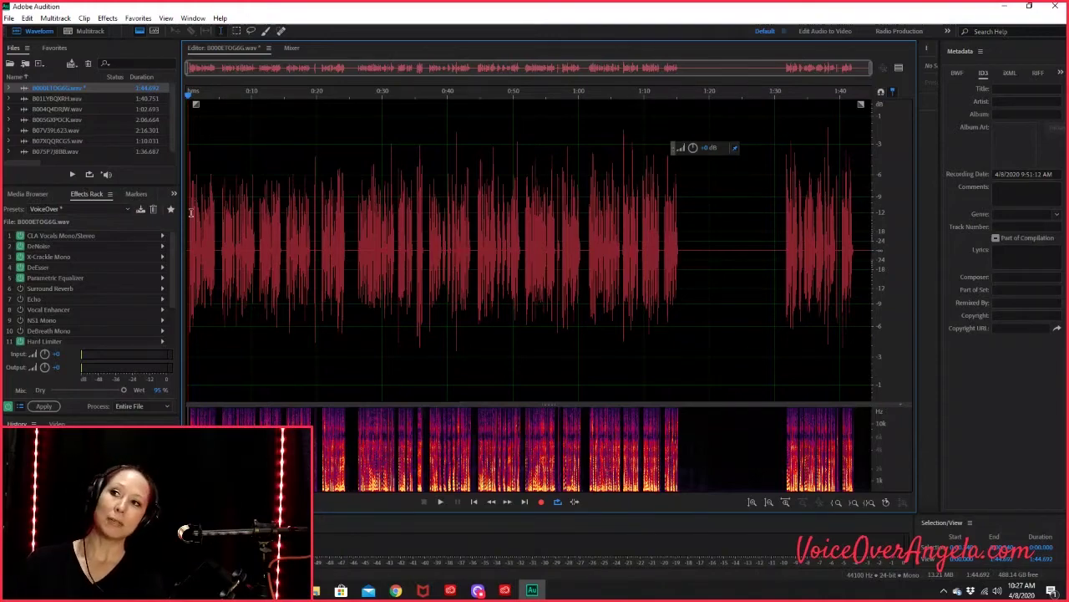
Heal the click at about 0:06.77 with the Spot Healing Brush
scroll(191, 212, "up", 4)
left_click_drag(255, 67, 251, 67)
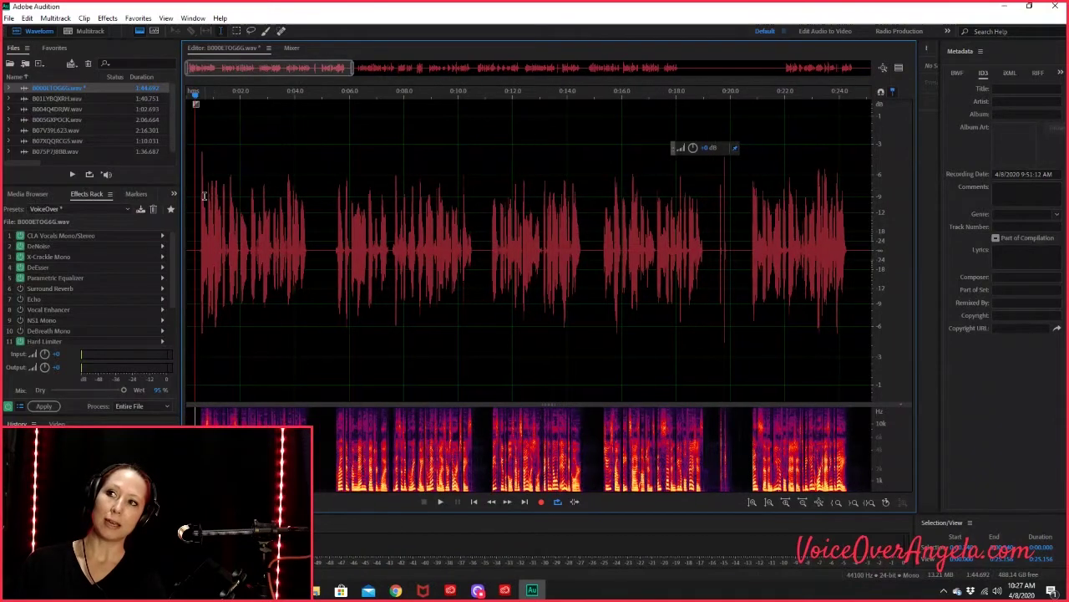
scroll(222, 219, "up", 4)
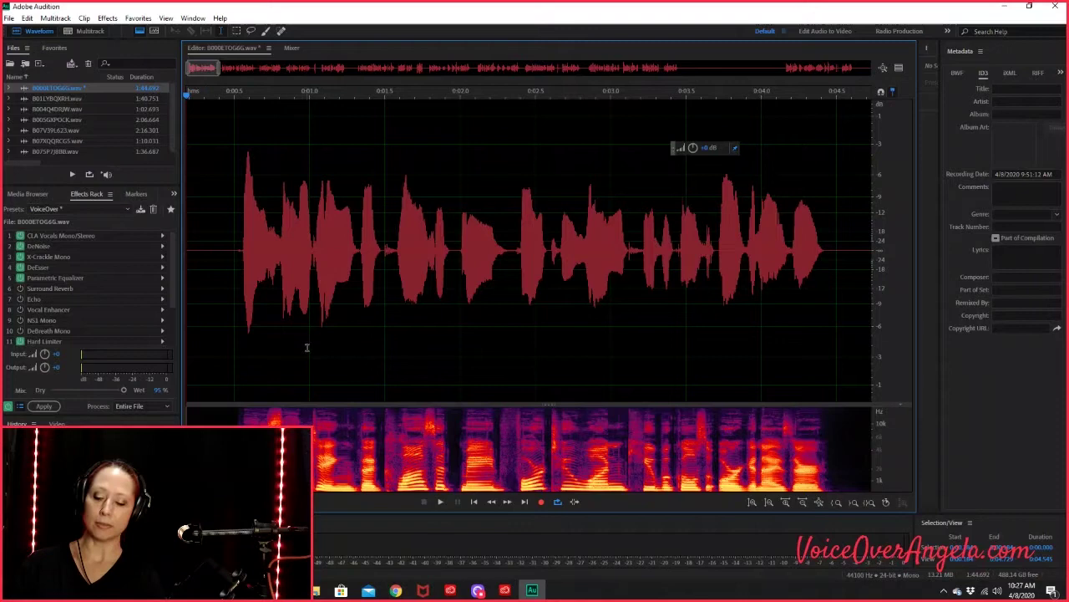
scroll(339, 303, "down", 3)
key("b")
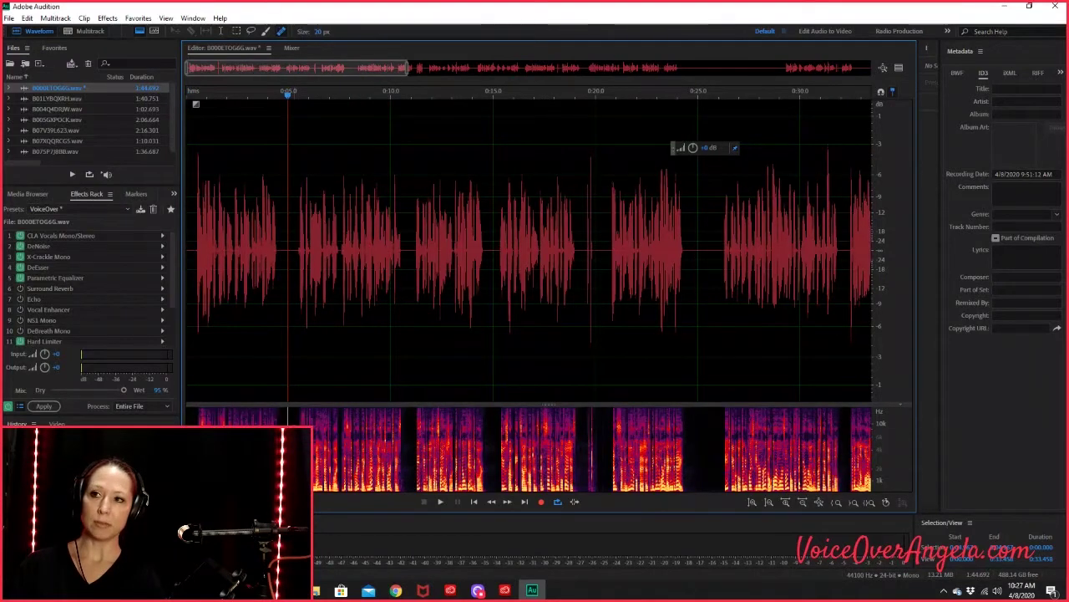
scroll(340, 303, "up", 3)
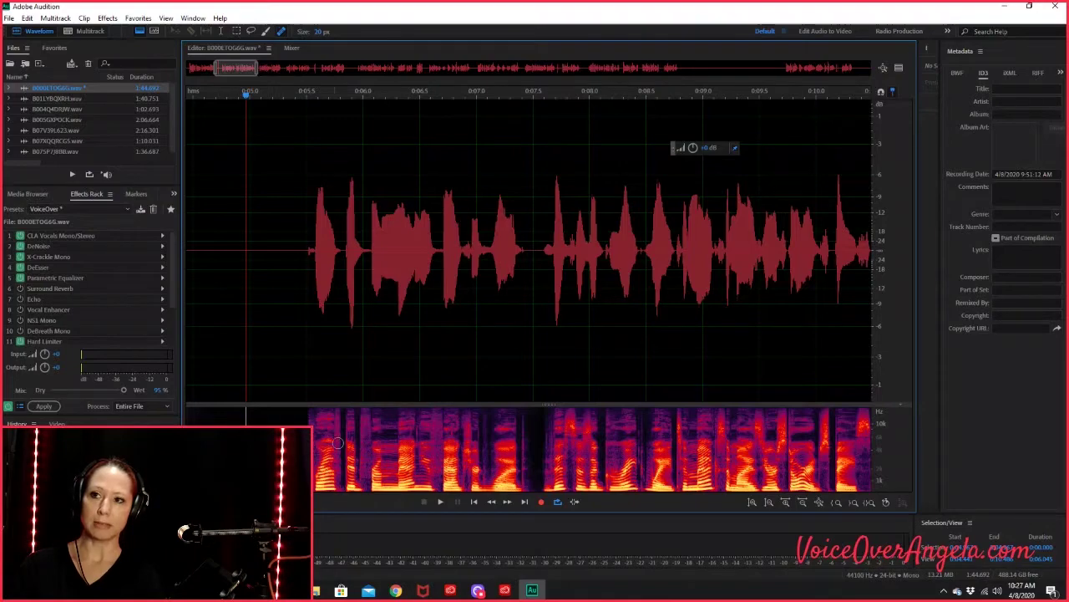
scroll(391, 436, "up", 2)
scroll(473, 436, "up", 2)
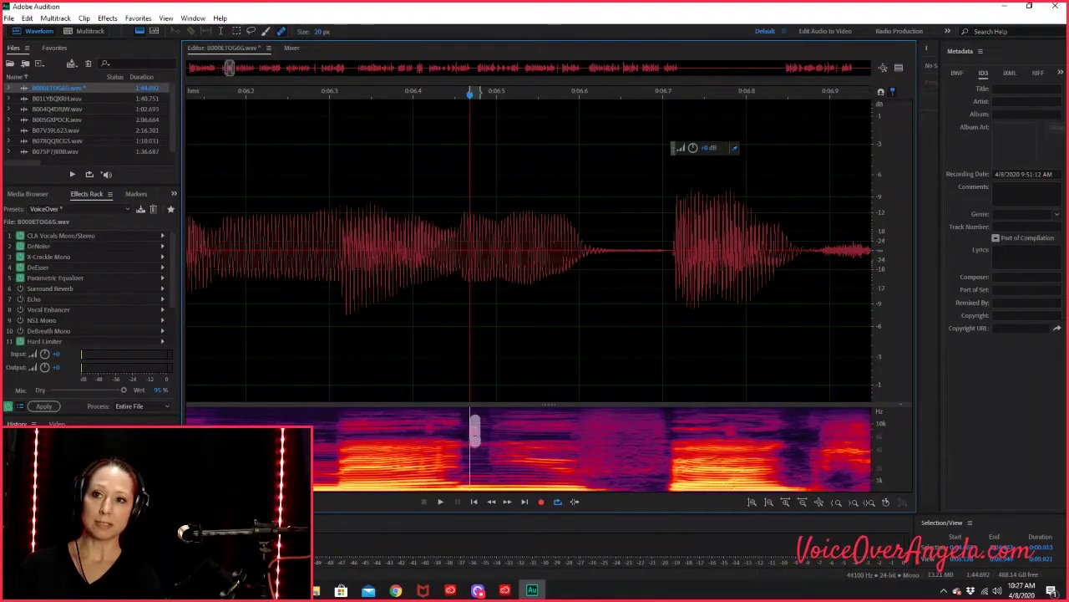
scroll(473, 430, "down", 2)
scroll(522, 432, "up", 2)
left_click(523, 432)
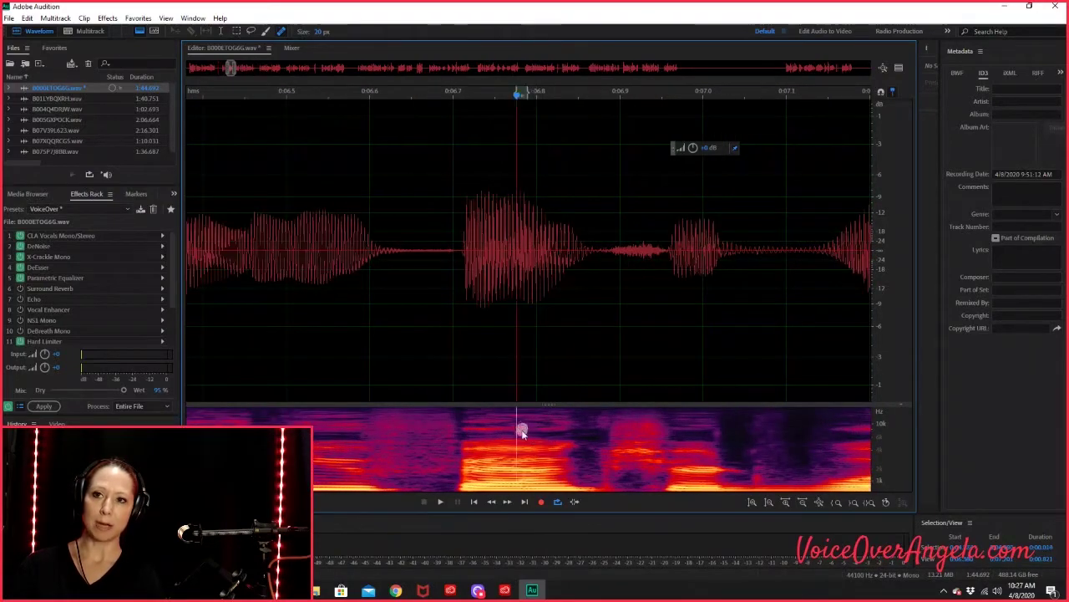
Play back the take to review the repair
scroll(513, 304, "down", 5)
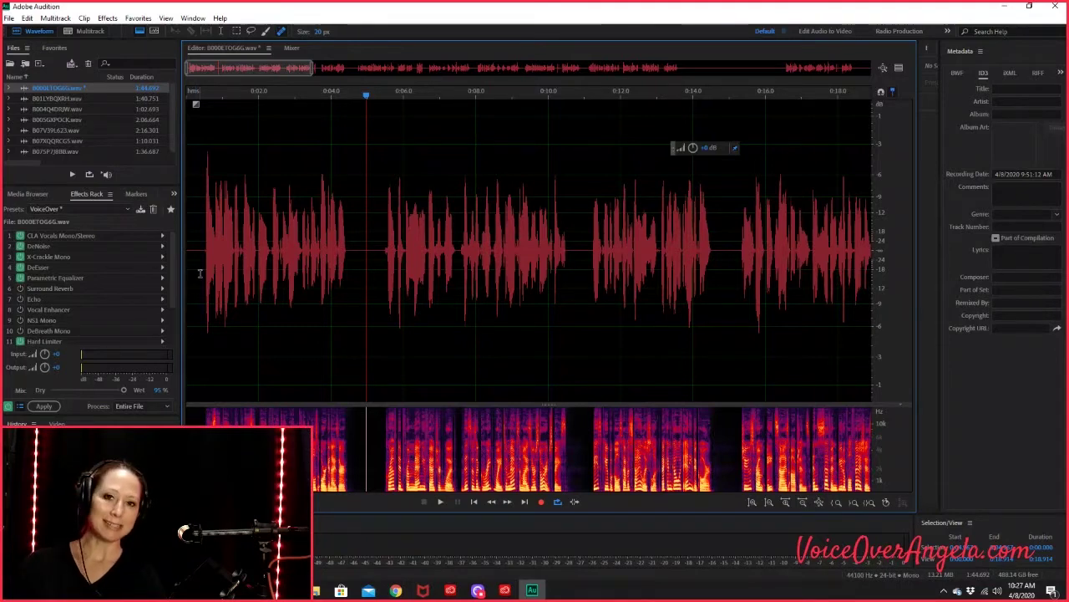
scroll(192, 257, "up", 2)
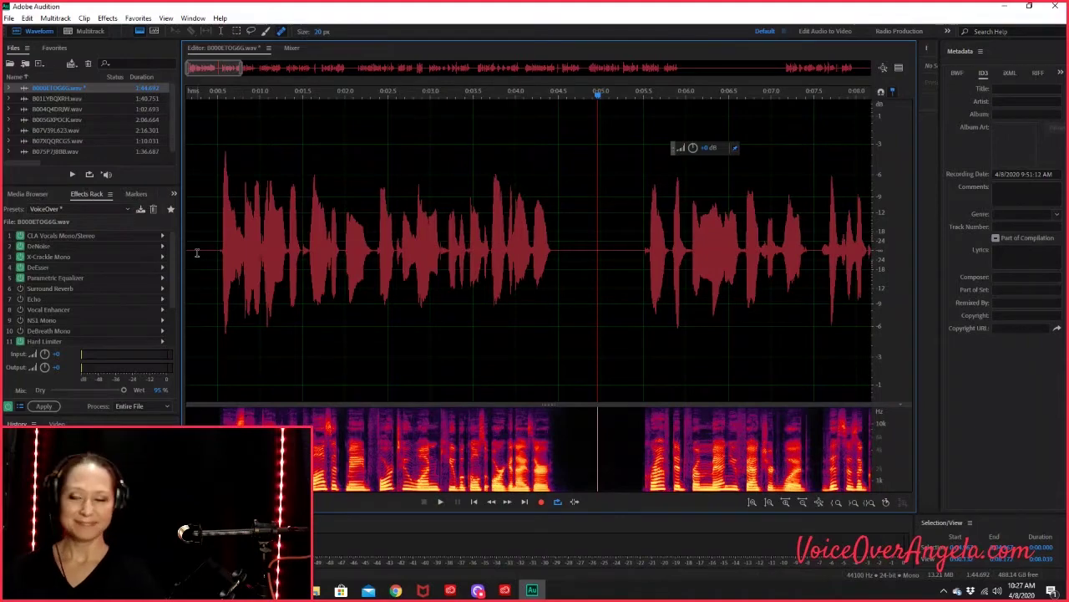
scroll(313, 341, "down", 2)
key("space")
scroll(339, 429, "up", 4)
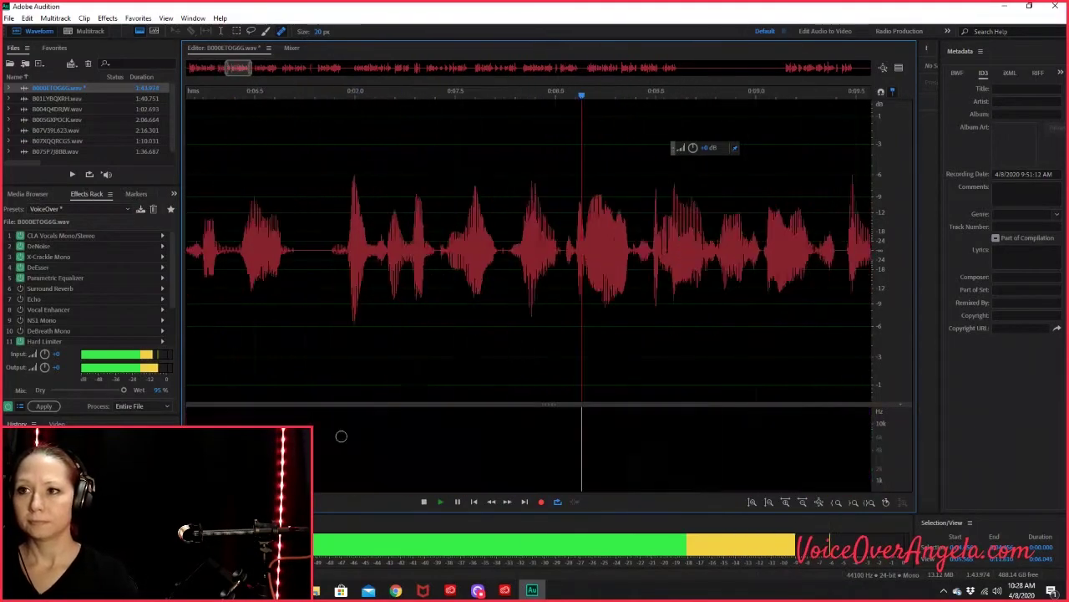
key("space")
Delete the short mistake around 0:10 and play back the edited section
left_click_drag(426, 301, 571, 296)
key("Delete")
key("space")
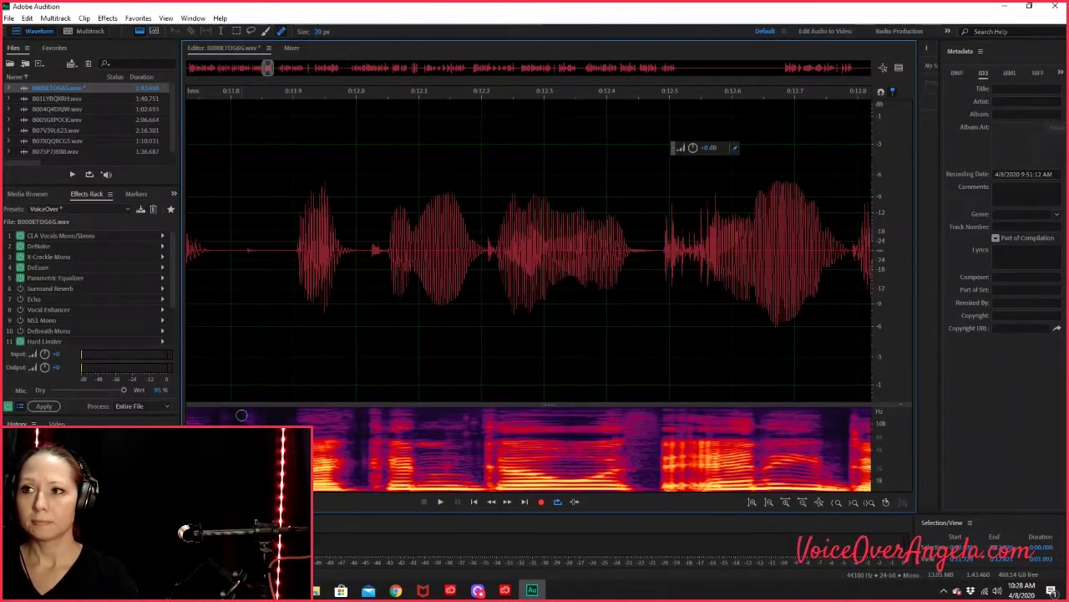
scroll(443, 409, "down", 3)
key("space")
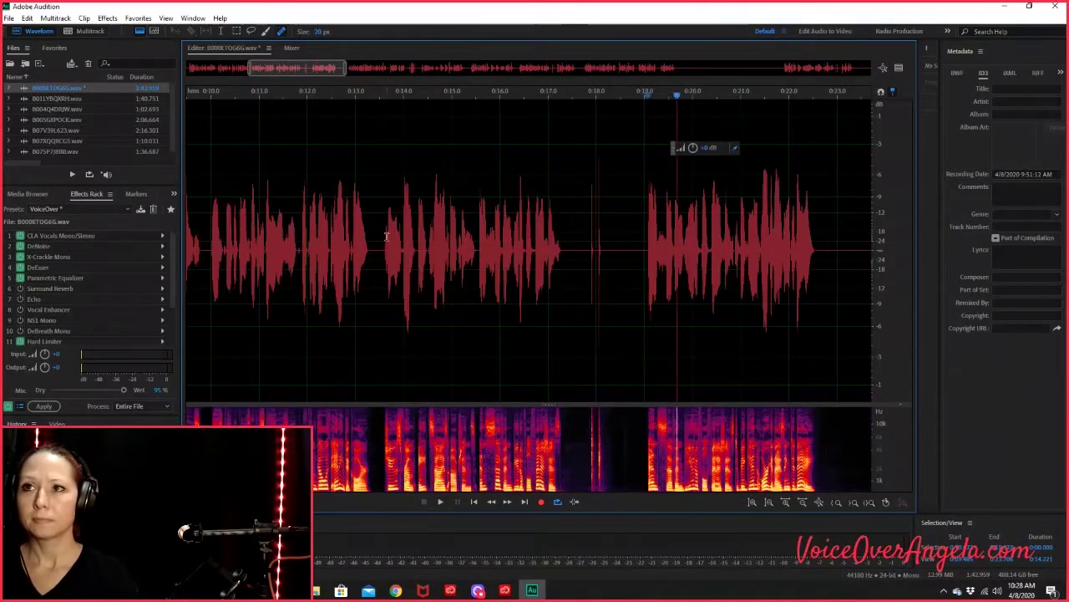
scroll(447, 251, "up", 2)
key("space")
left_click(450, 237)
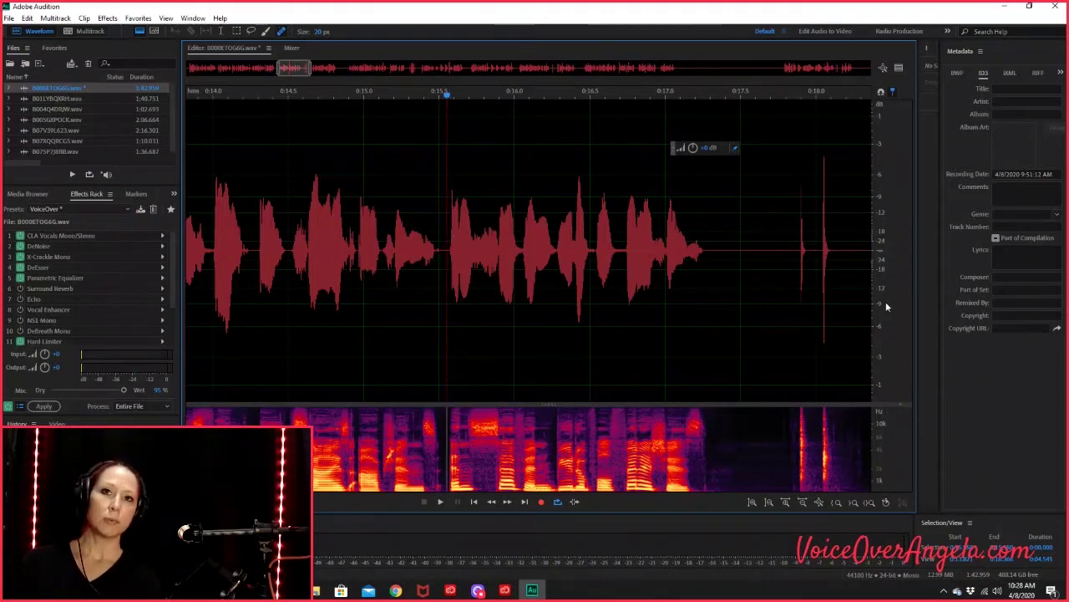
Select and remove the stray clicks around 0:18, leaving the take 1:27.946 long
scroll(654, 269, "down", 2)
left_click_drag(704, 254, 733, 254)
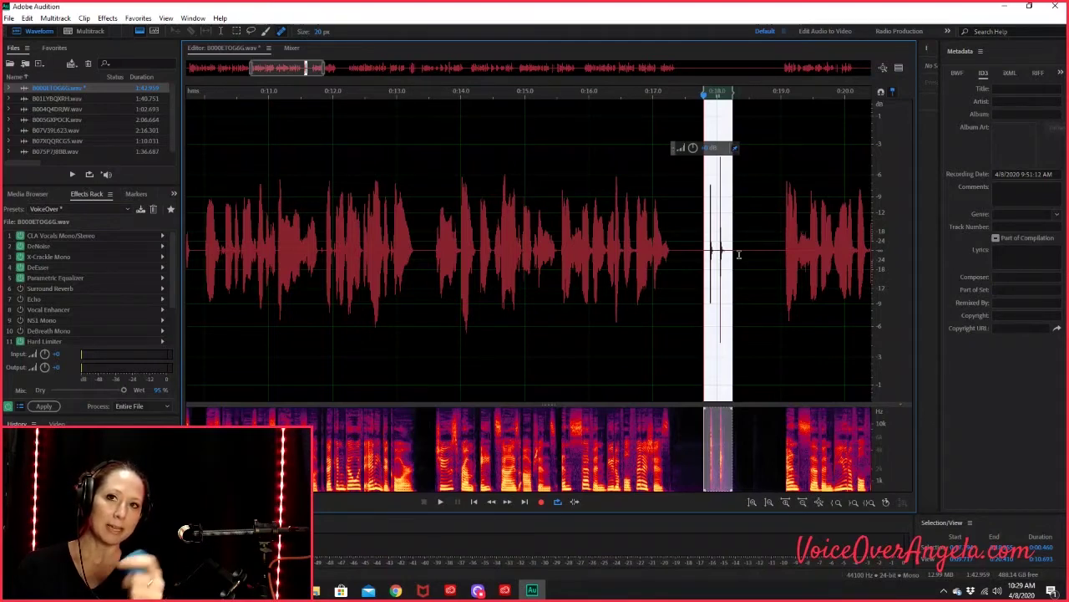
left_click(708, 237)
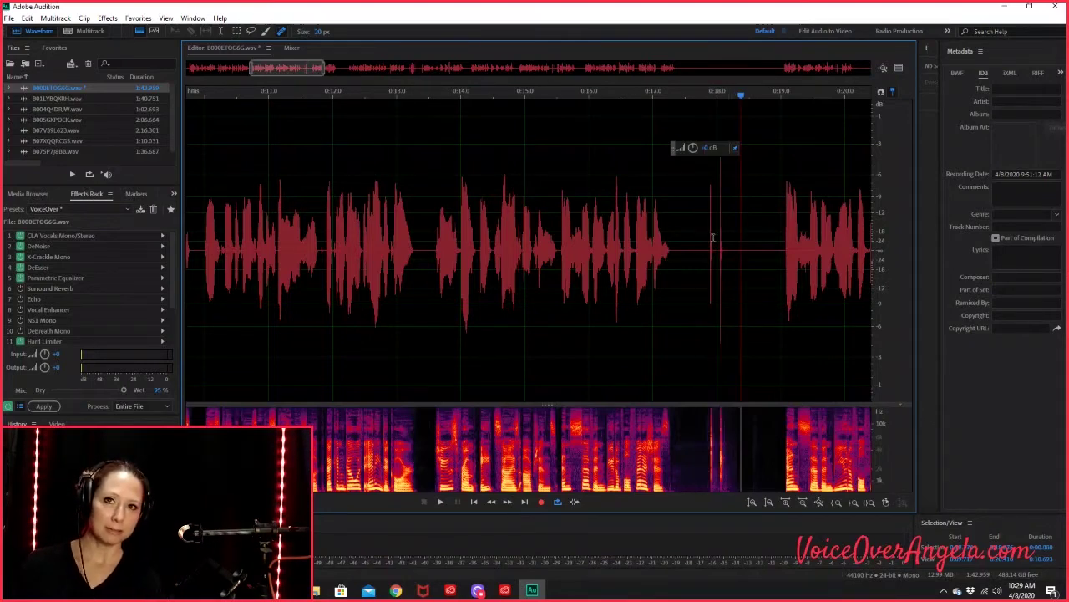
left_click_drag(708, 238, 731, 243)
left_click(734, 244)
scroll(692, 272, "down", 3)
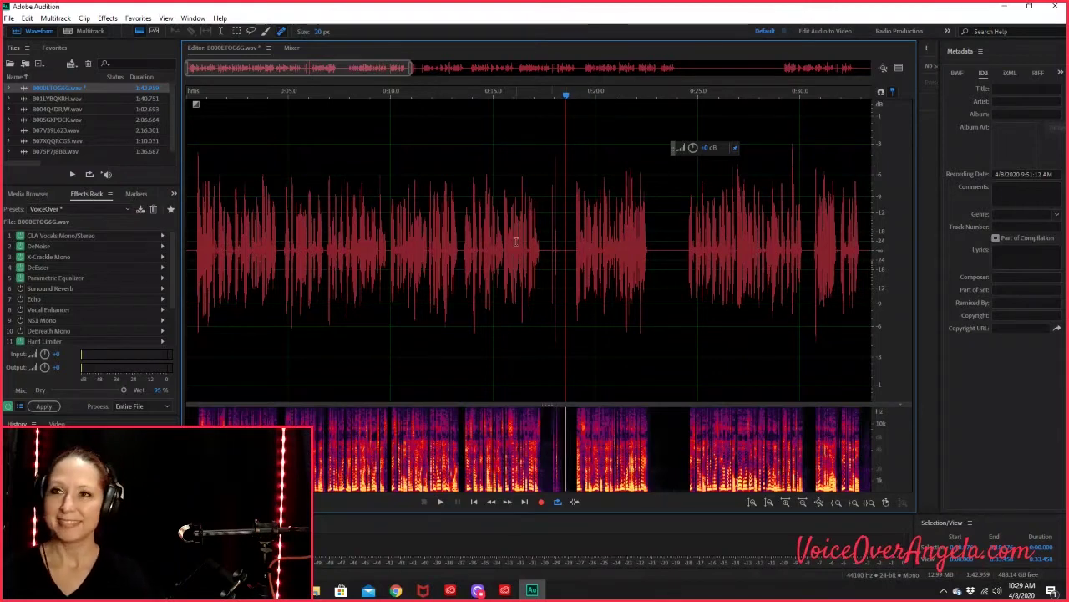
scroll(506, 220, "up", 5)
left_click_drag(470, 234, 548, 172)
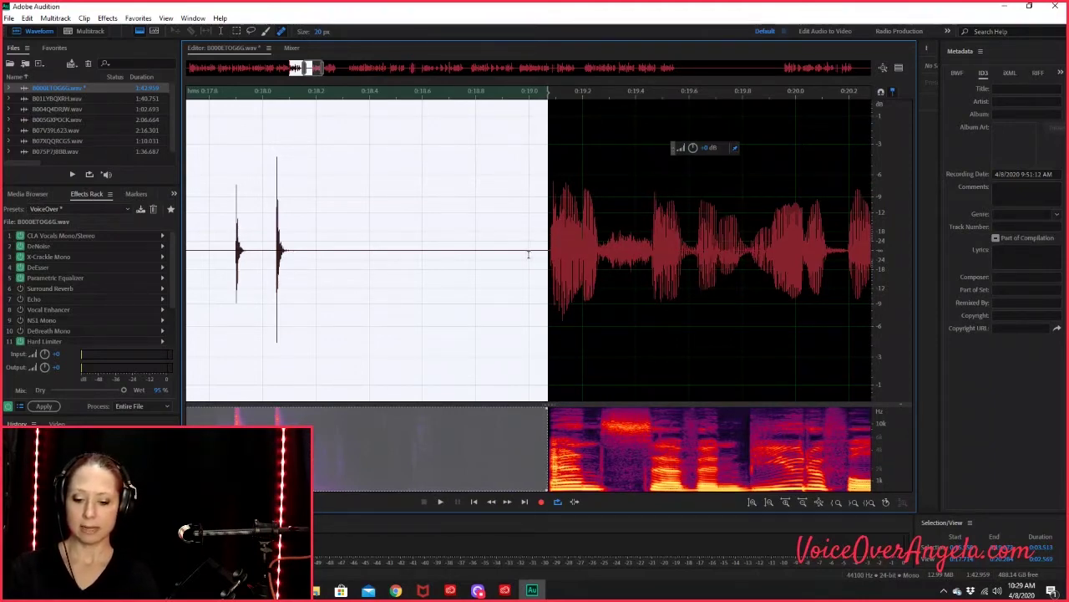
key("ctrl+shift+a")
scroll(453, 214, "down", 3)
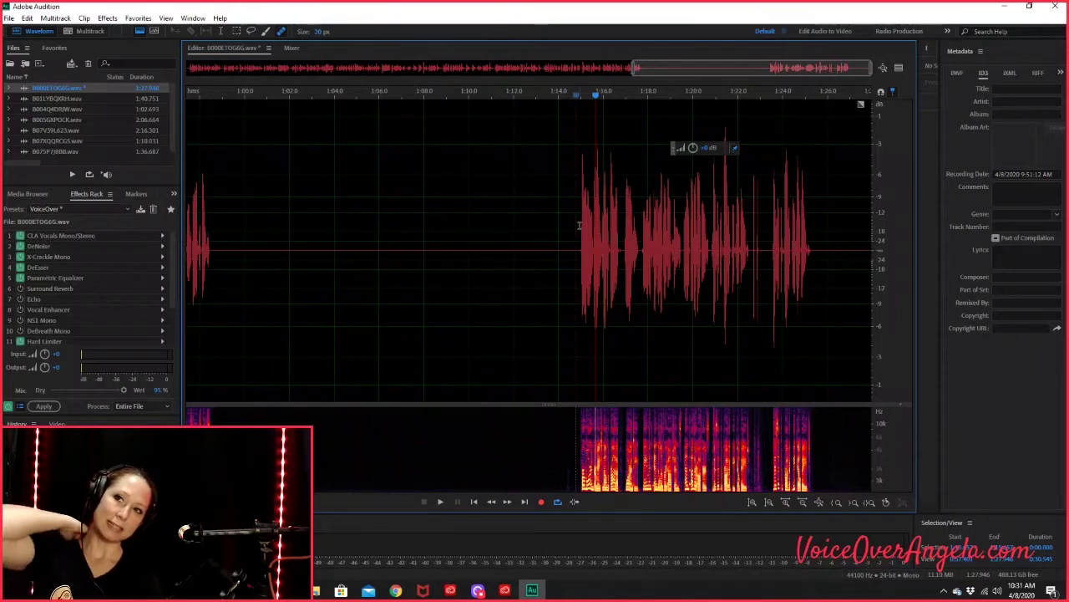
Place the playhead precisely where the last spoken phrase ends
left_click(578, 224)
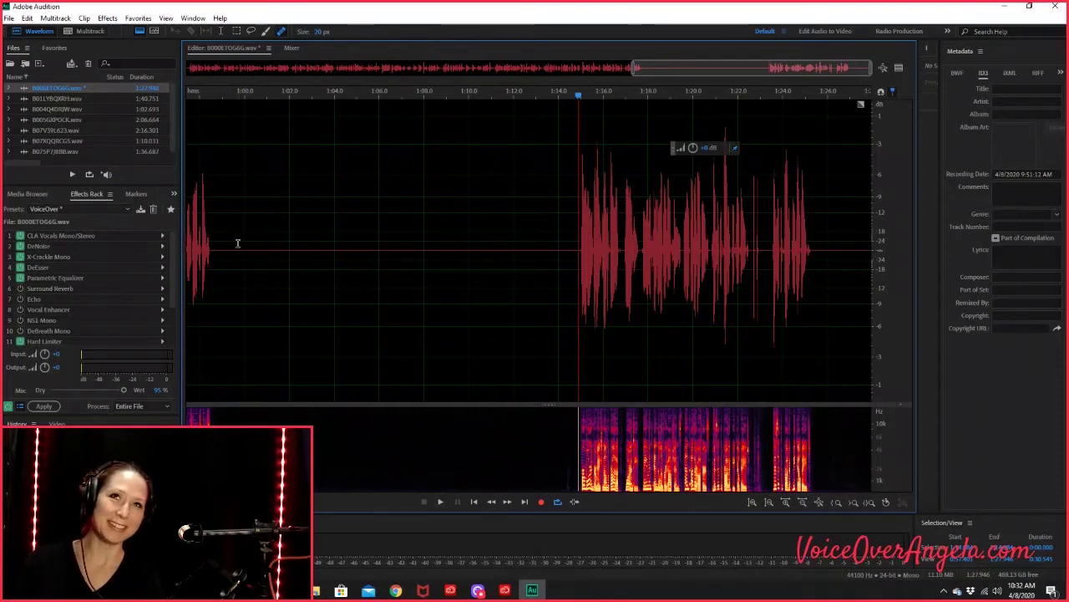
scroll(213, 259, "up", 4)
scroll(207, 251, "down", 2)
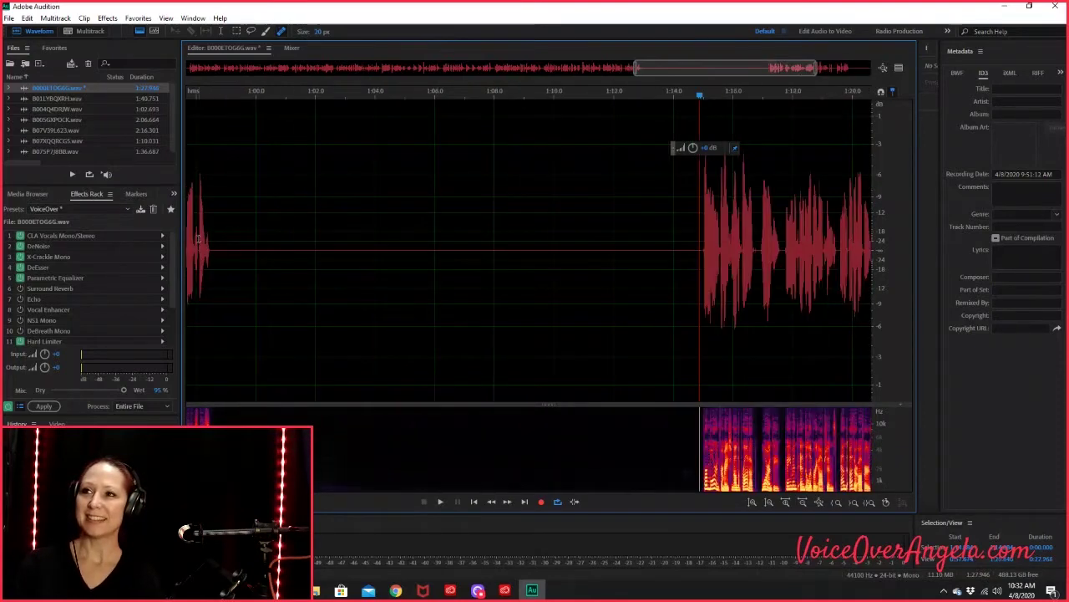
scroll(200, 242, "up", 3)
left_click(241, 239)
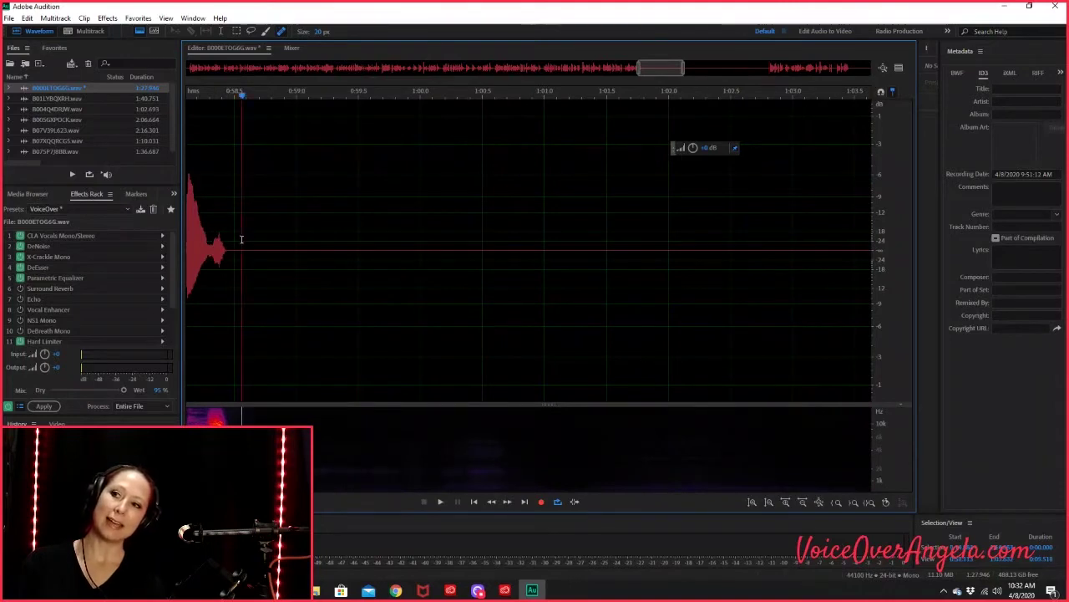
left_click(233, 236)
left_click(230, 236)
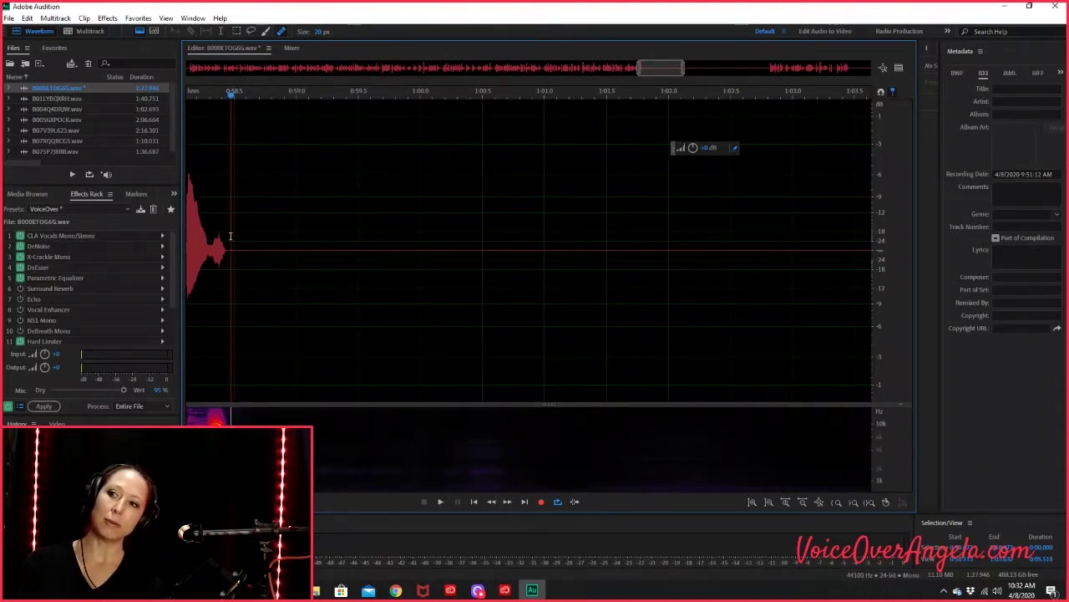
Delete everything after the last phrase so the take ends at 0:58.998, and zoom out
left_click_drag(230, 237, 1048, 314)
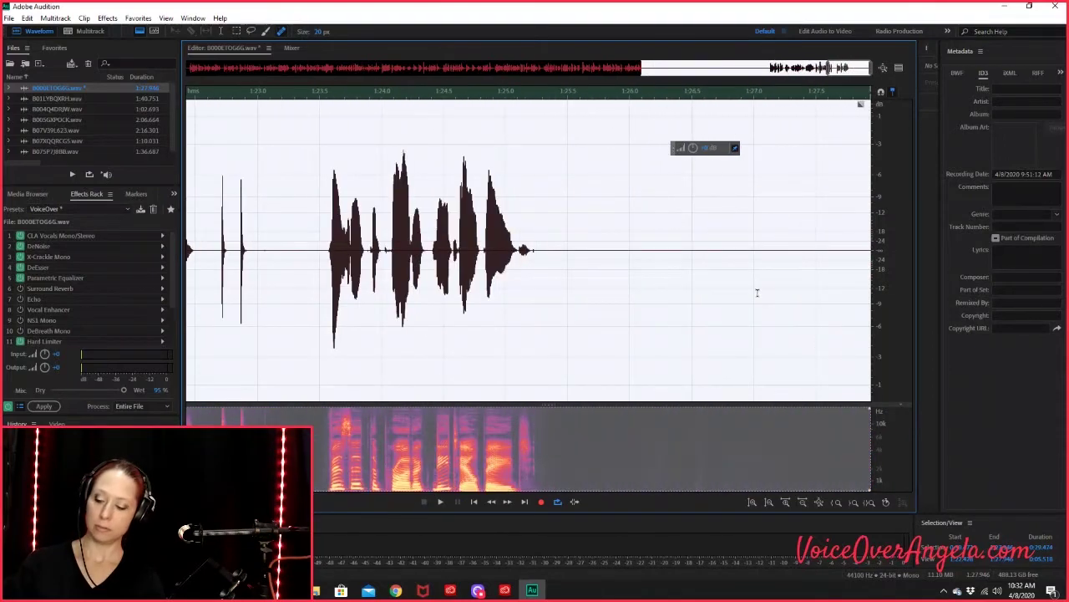
key("Delete")
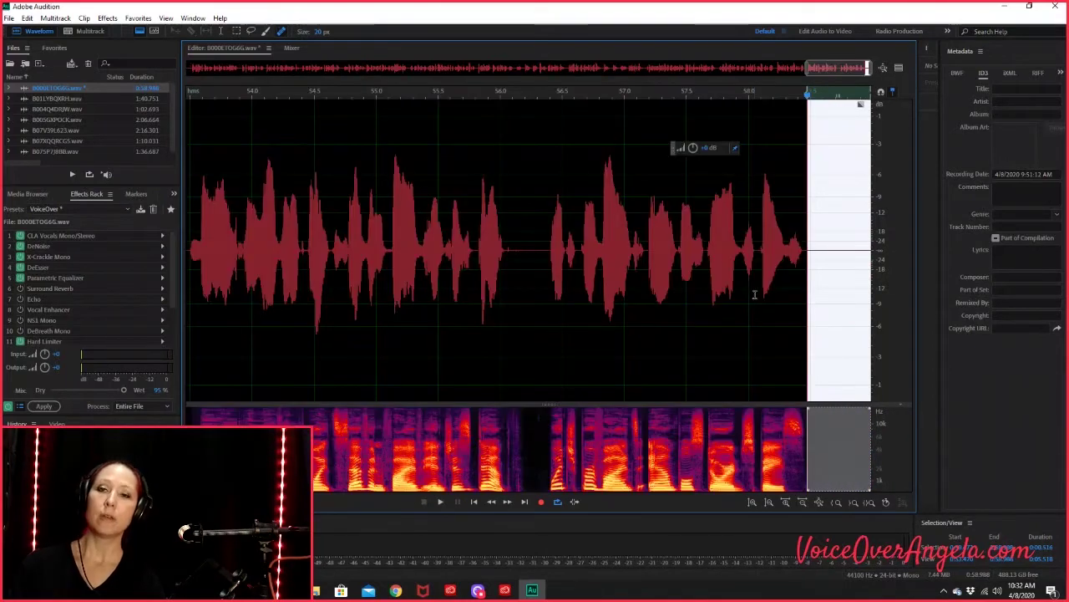
left_click(825, 203)
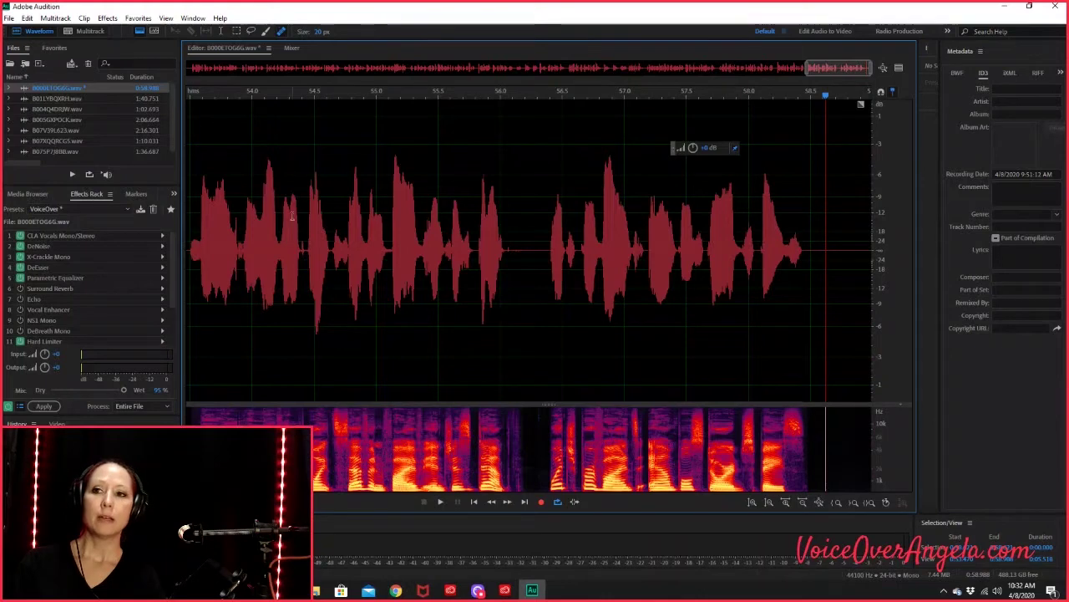
scroll(658, 267, "down", 1)
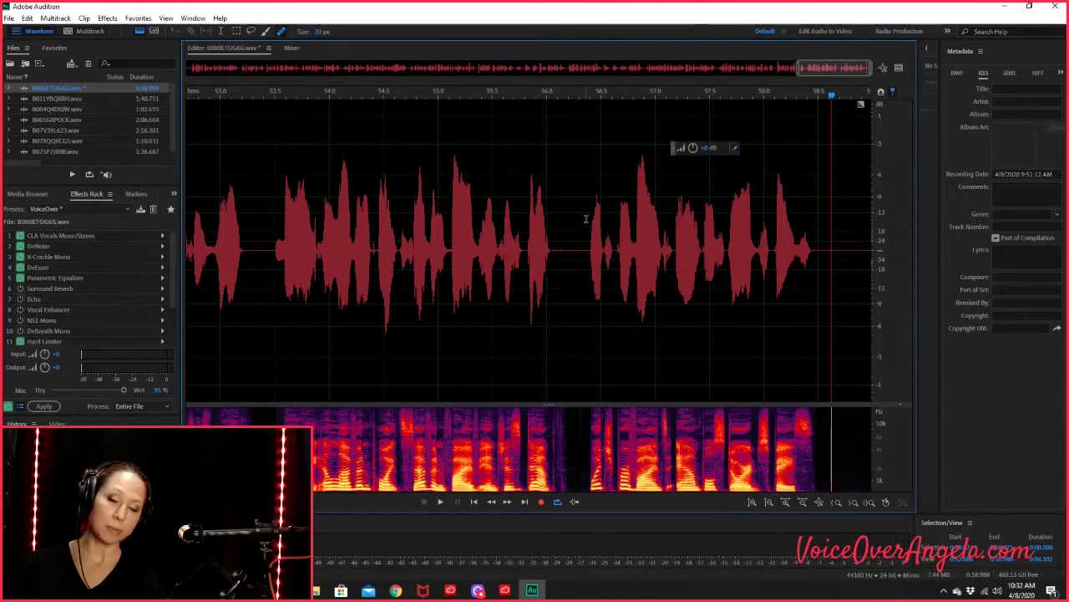
scroll(493, 222, "down", 10)
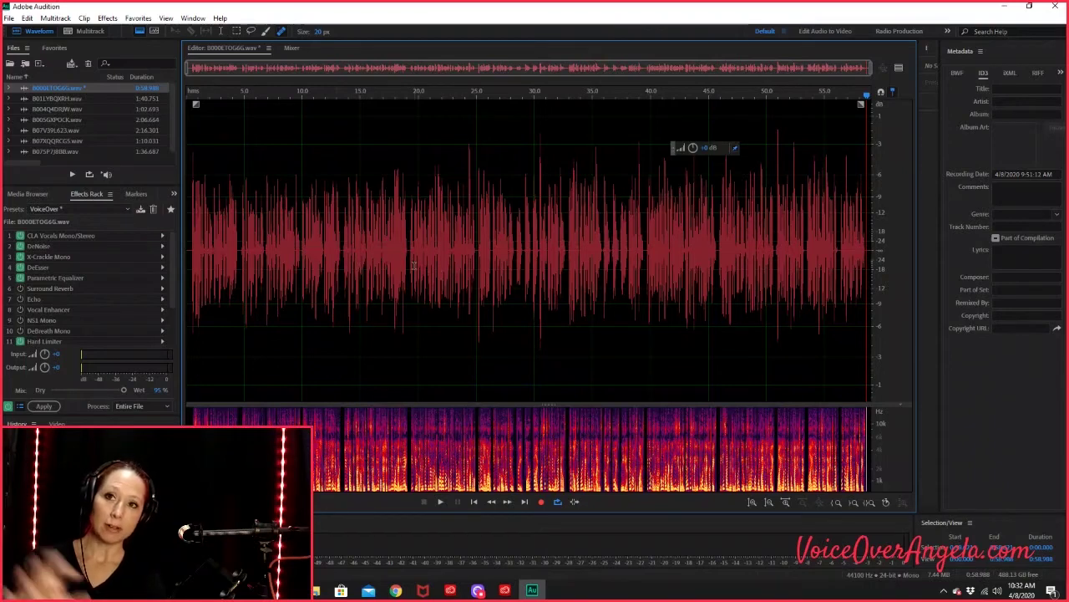
Apply the VoiceOver effects rack to the whole take and preview the processed audio around 25-31 s
left_click(43, 407)
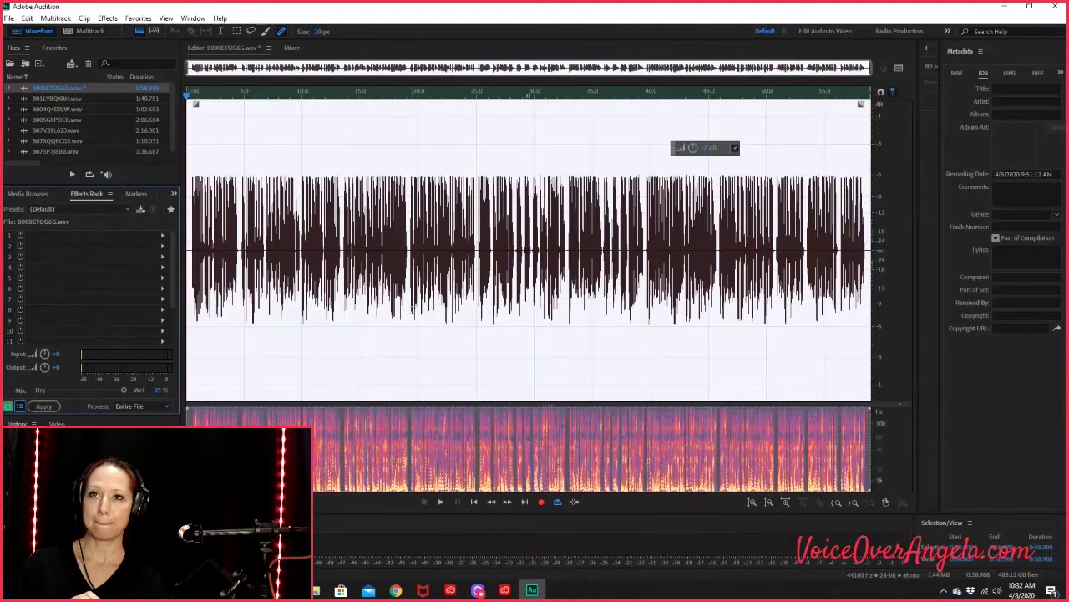
left_click(343, 243)
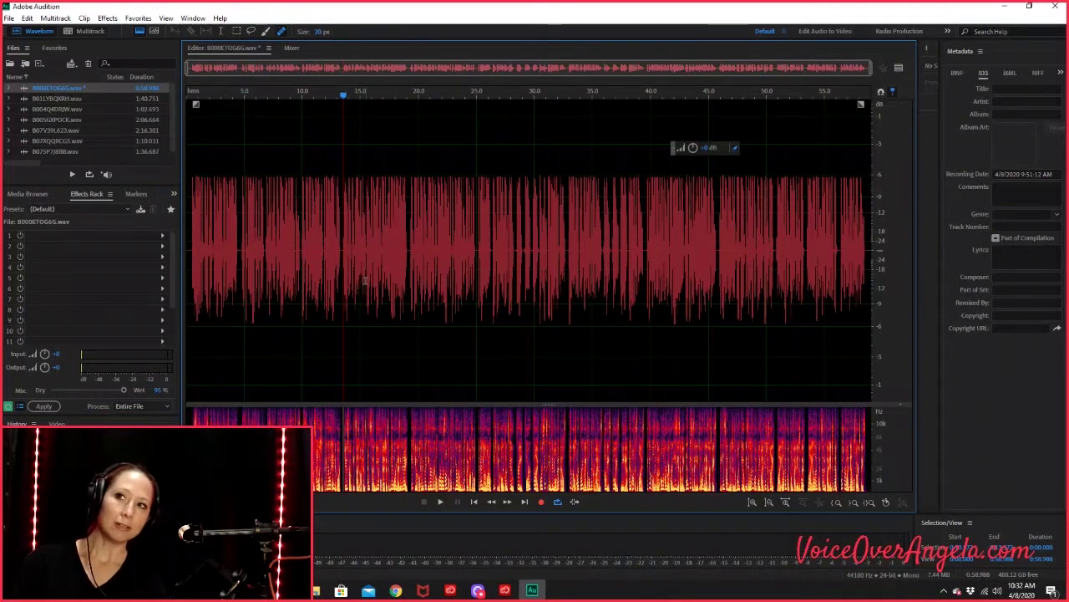
left_click(544, 235)
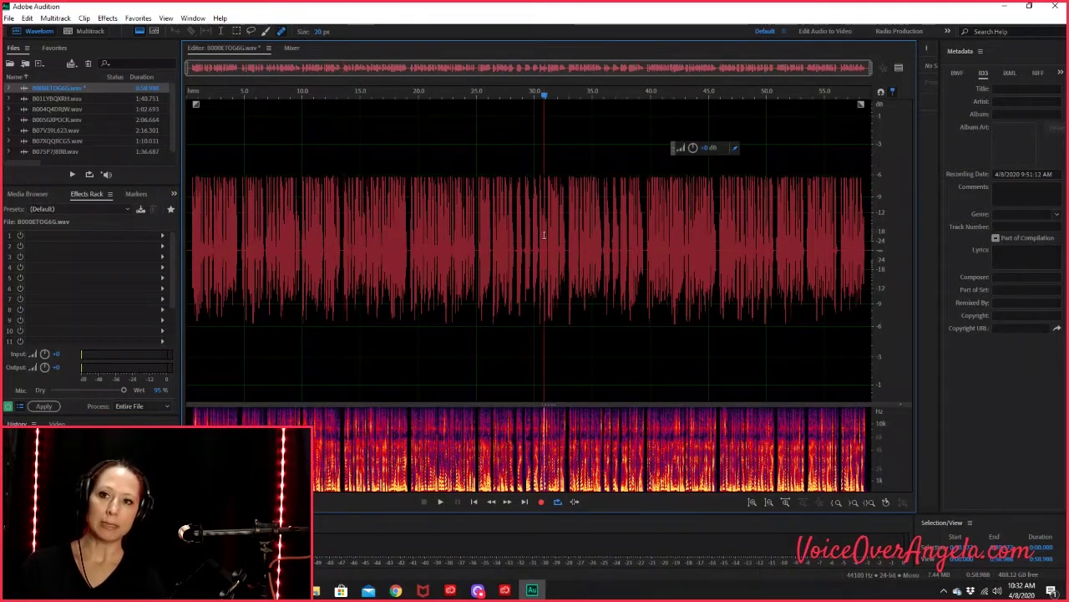
key("space")
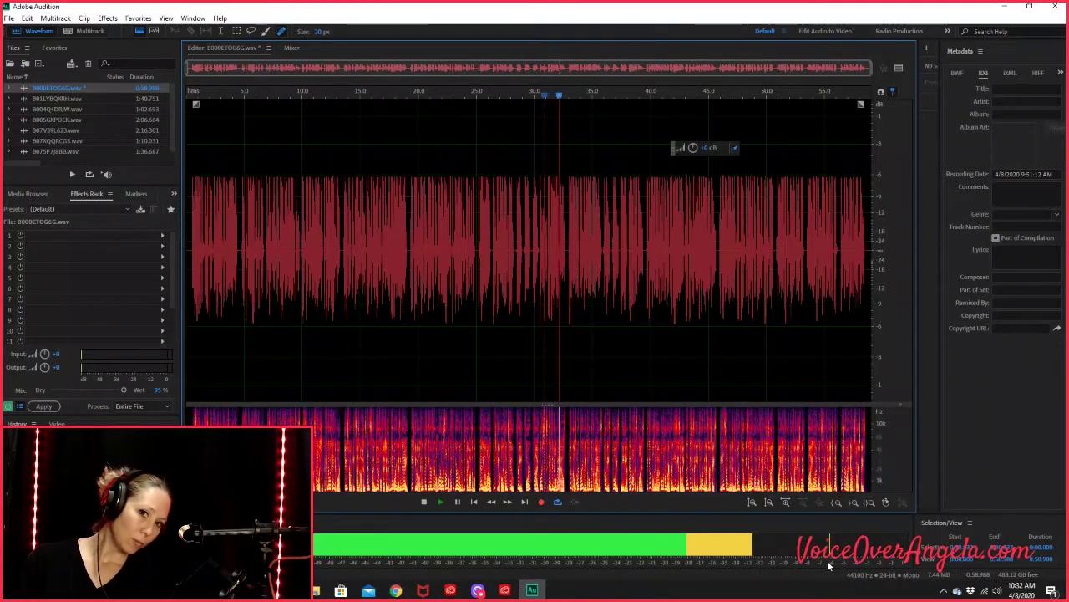
key("space")
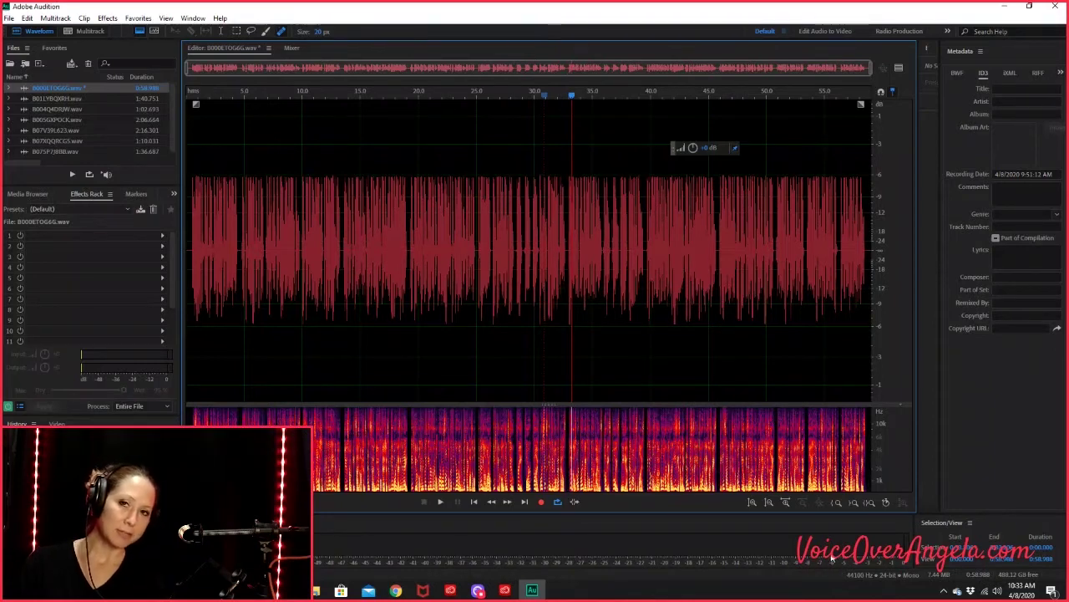
left_click(473, 212)
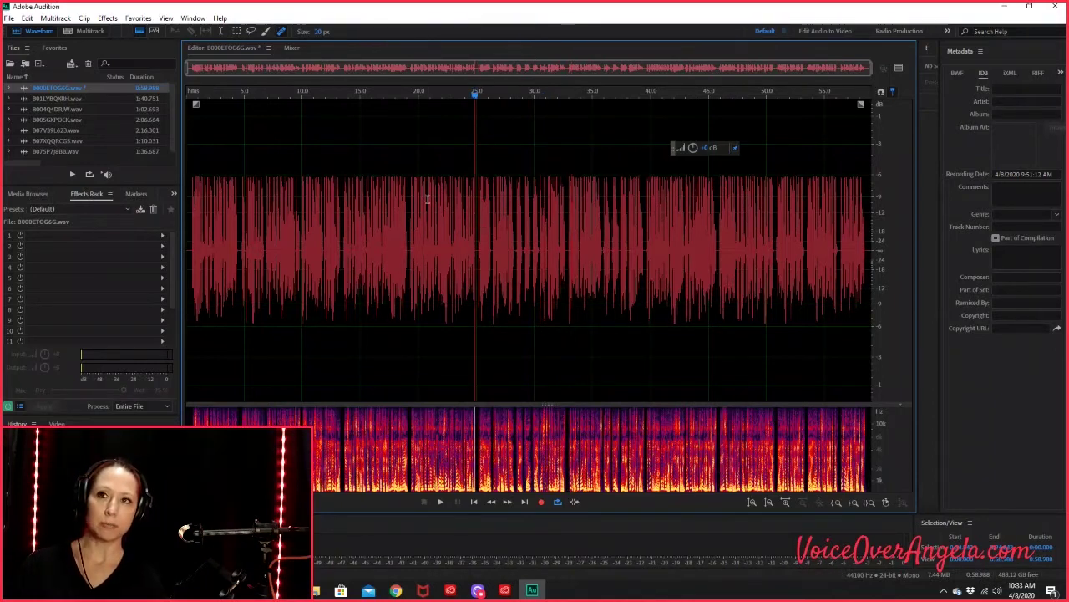
left_click(459, 214)
key("space")
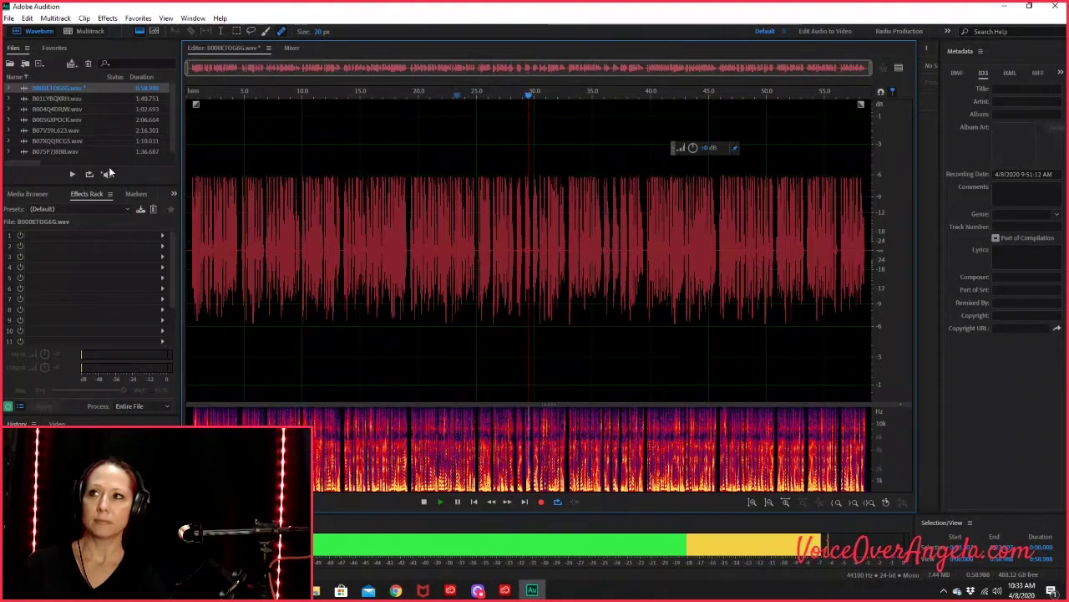
key("space")
Save the take as B000ETOG6G.mp3 at 192 Kbps, then open B01LYBQXRH.wav
left_click(13, 20)
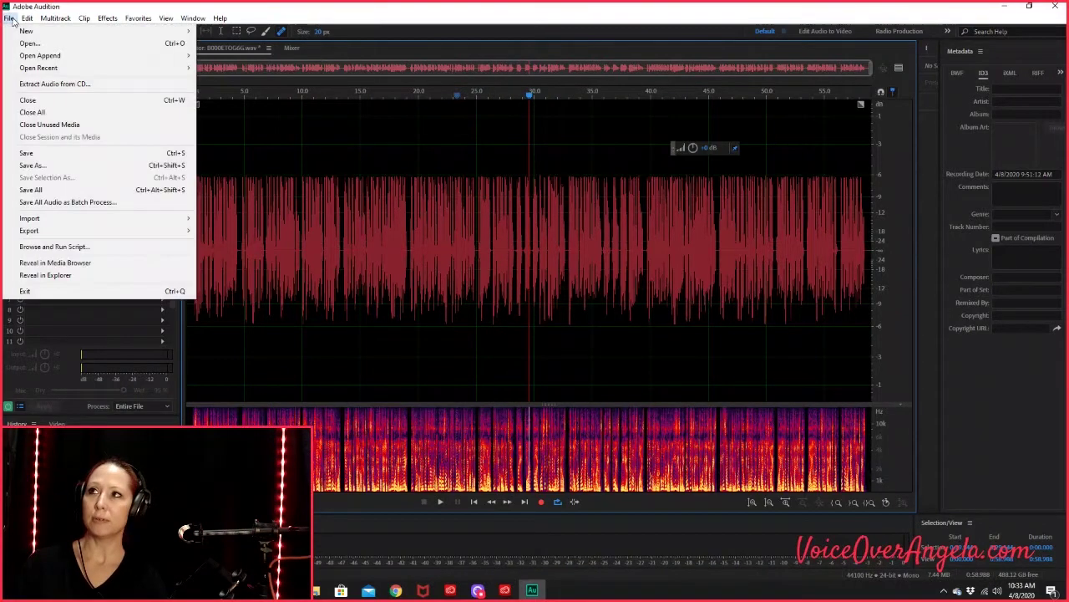
left_click(37, 163)
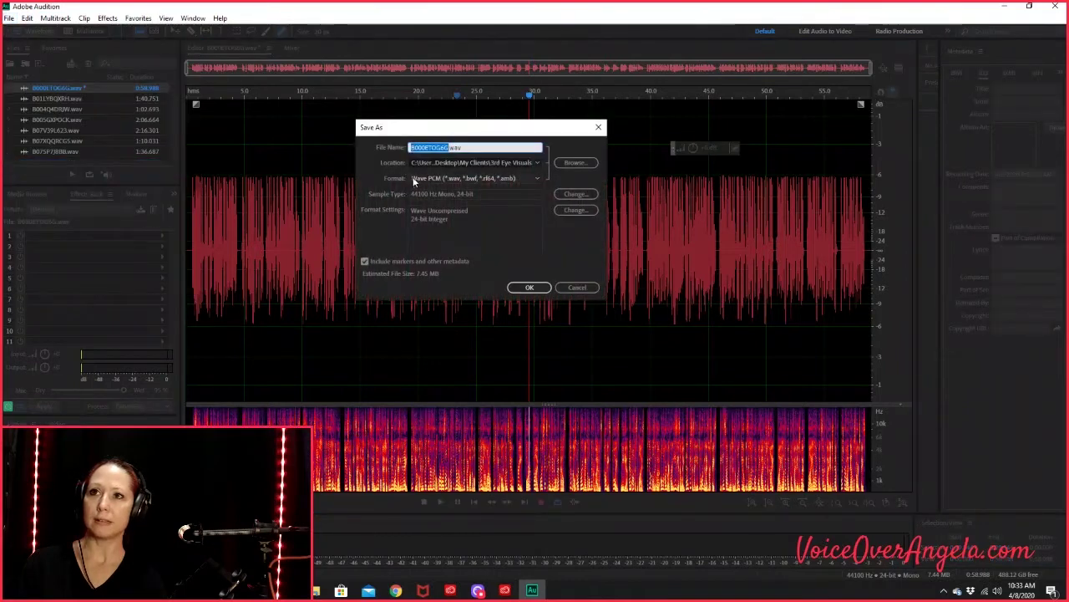
left_click(413, 178)
left_click(501, 276)
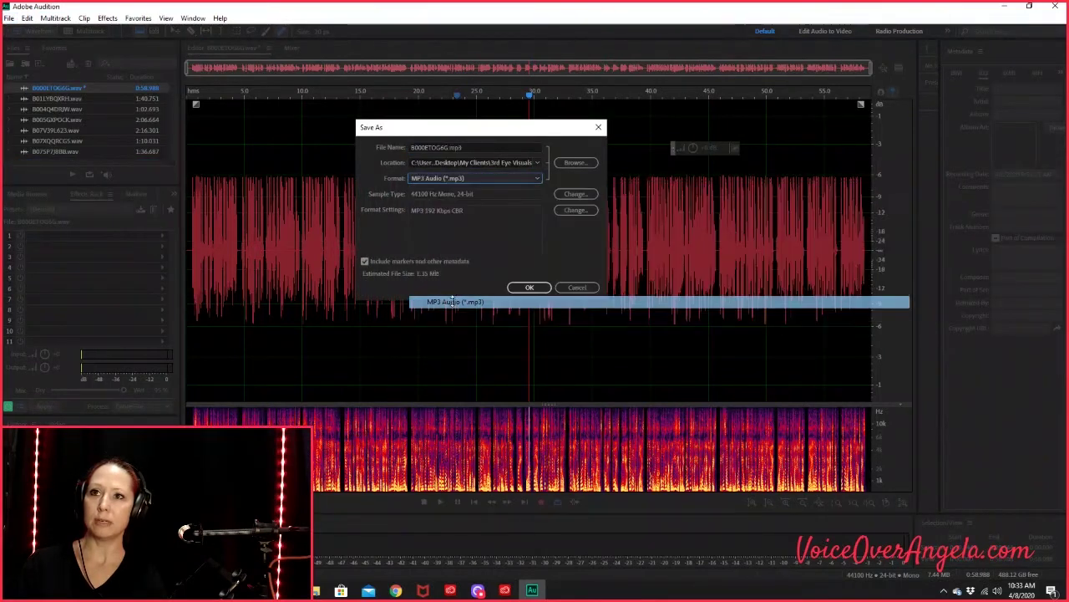
left_click(545, 287)
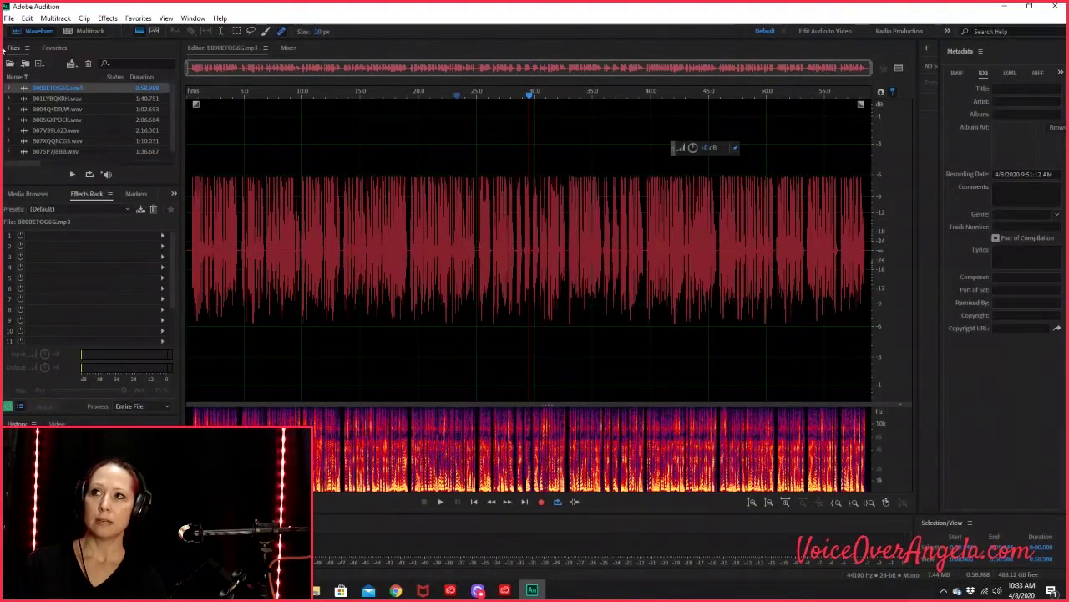
double_click(75, 98)
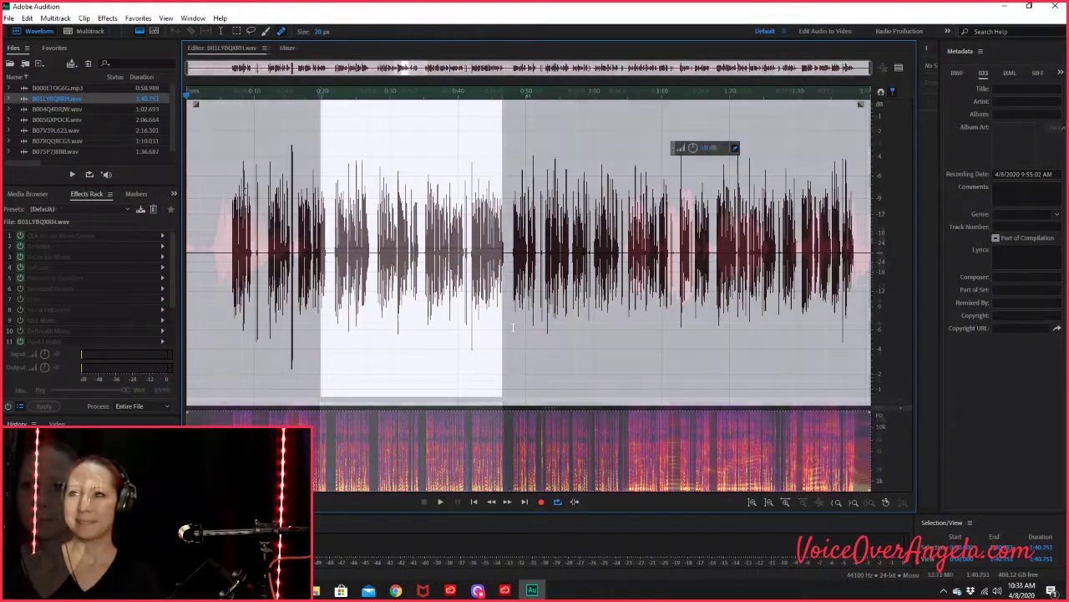
Paint out the click near 0:25.5 with the Spot Healing Brush
scroll(427, 332, "up", 10)
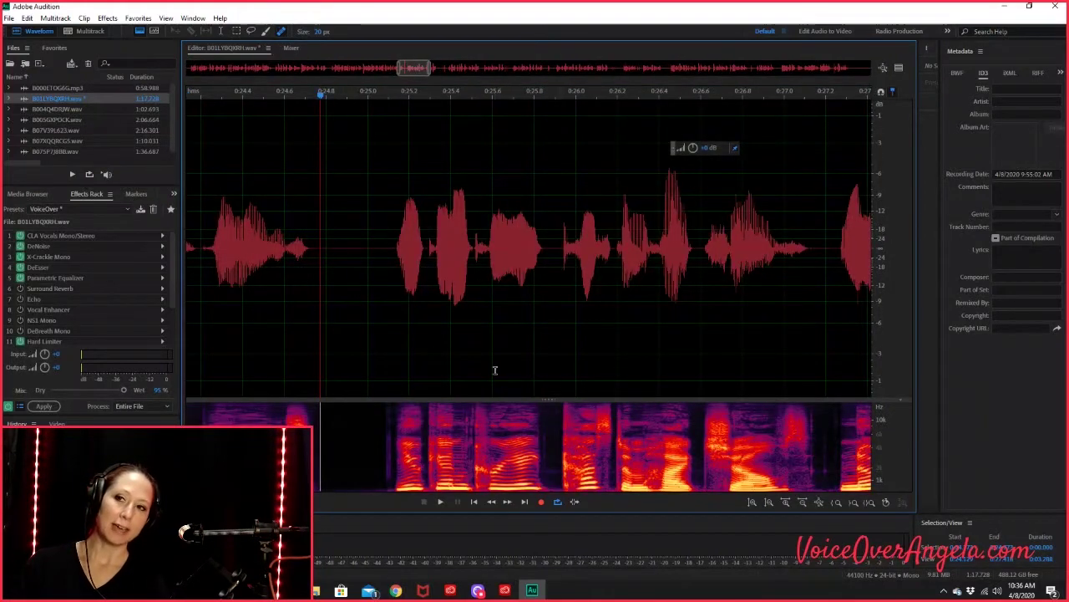
scroll(450, 321, "down", 2)
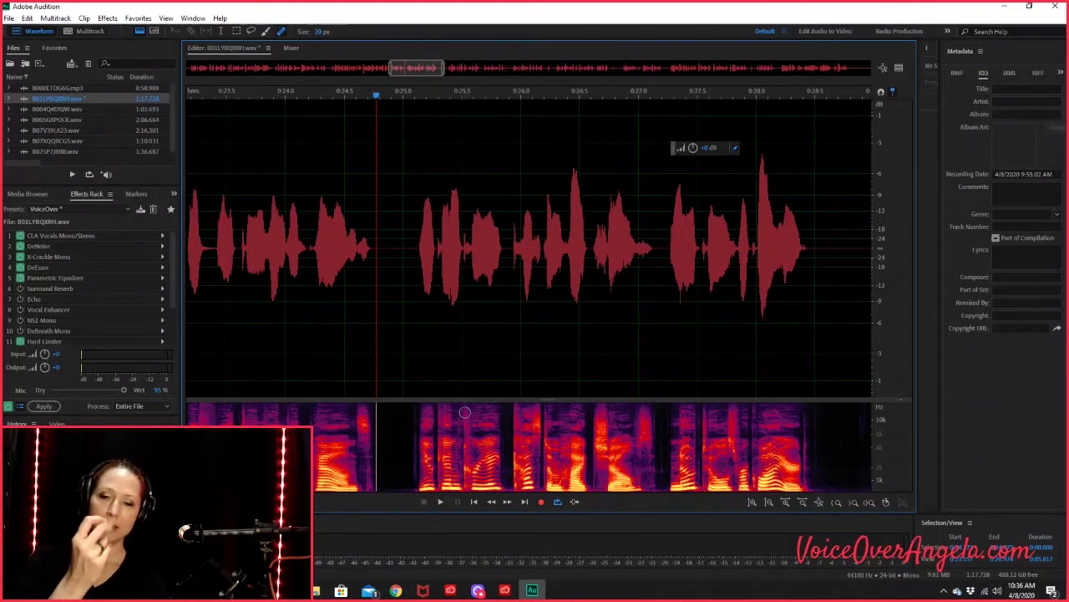
scroll(401, 422, "up", 3)
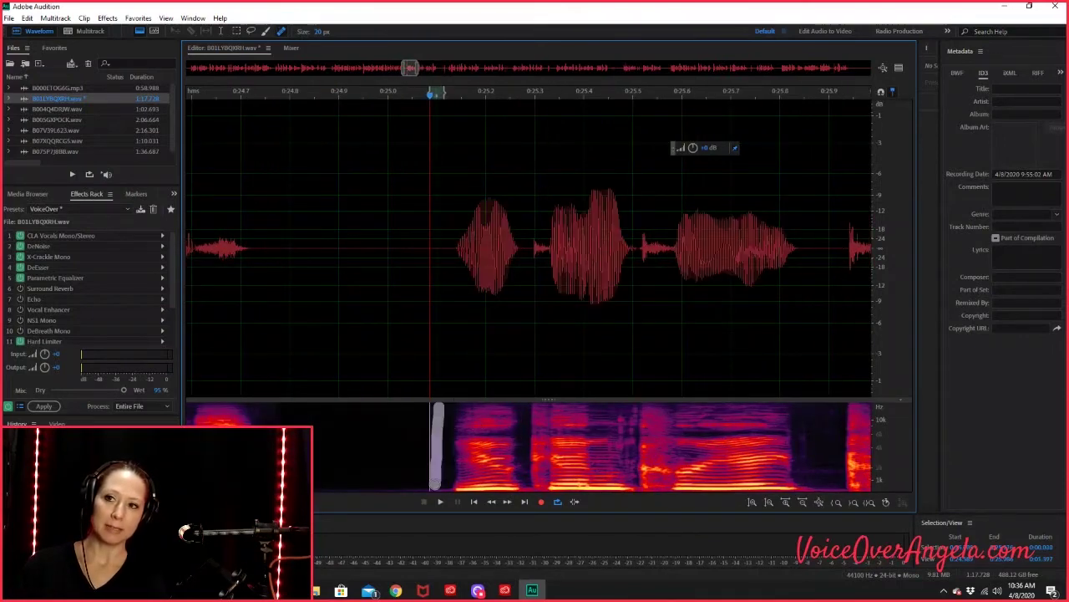
scroll(441, 427, "up", 4)
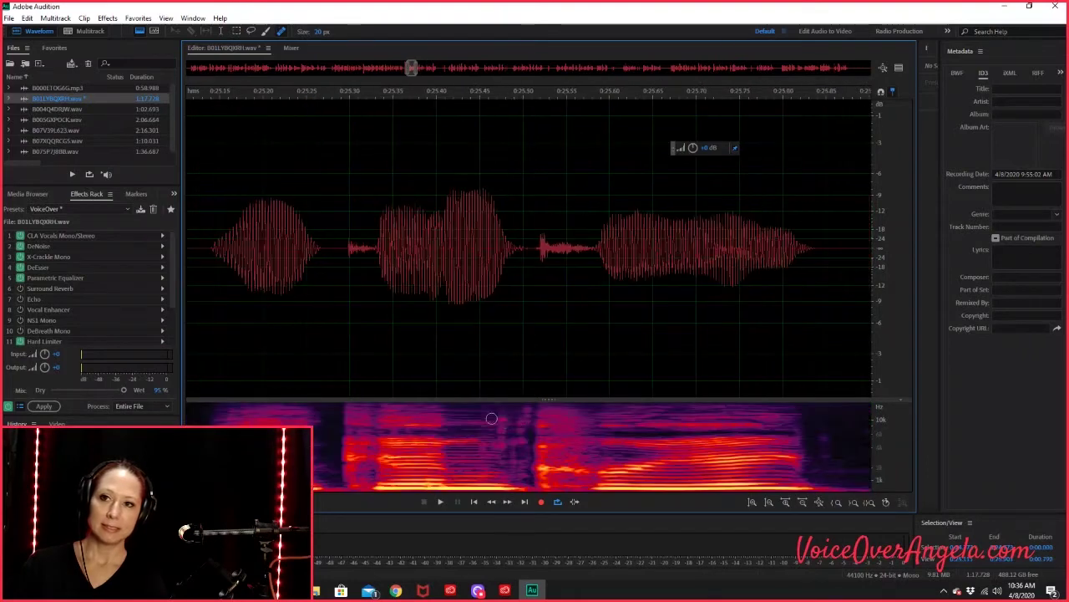
left_click(493, 409)
left_click(522, 414)
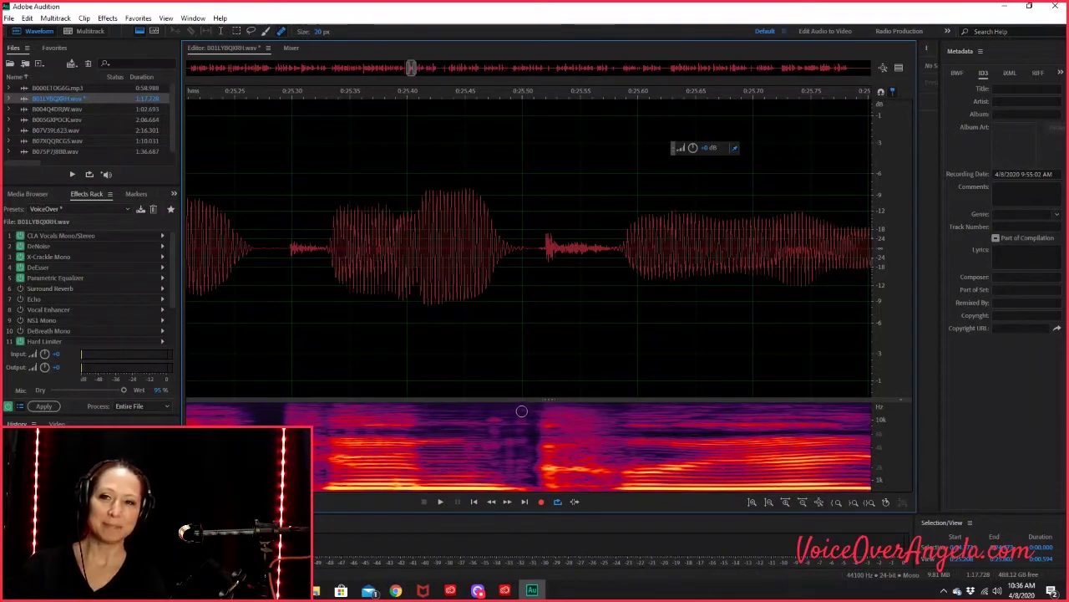
left_click_drag(493, 415, 494, 442)
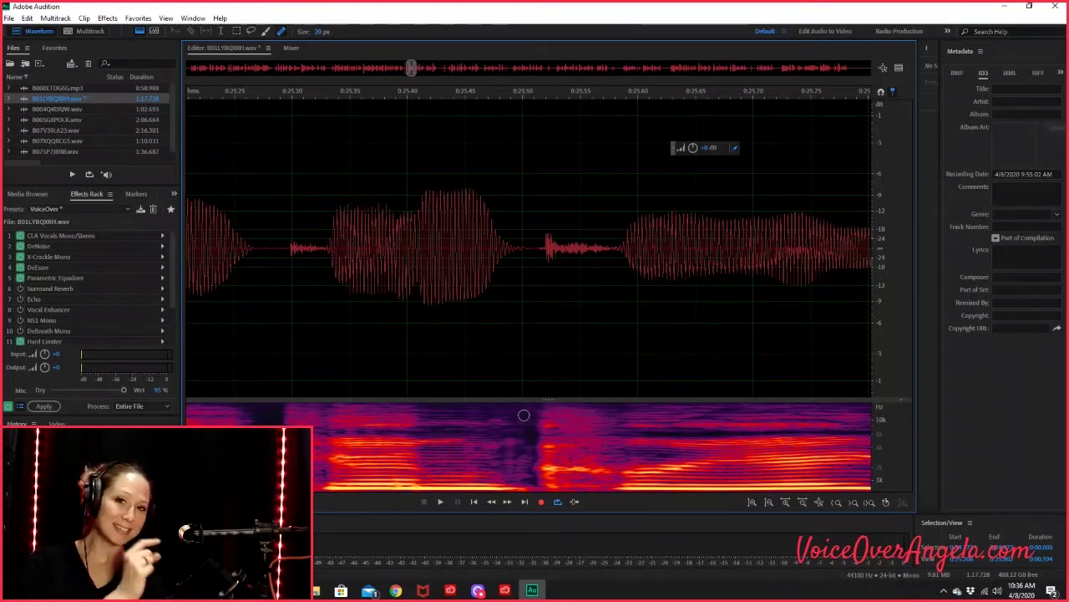
scroll(523, 410, "down", 3)
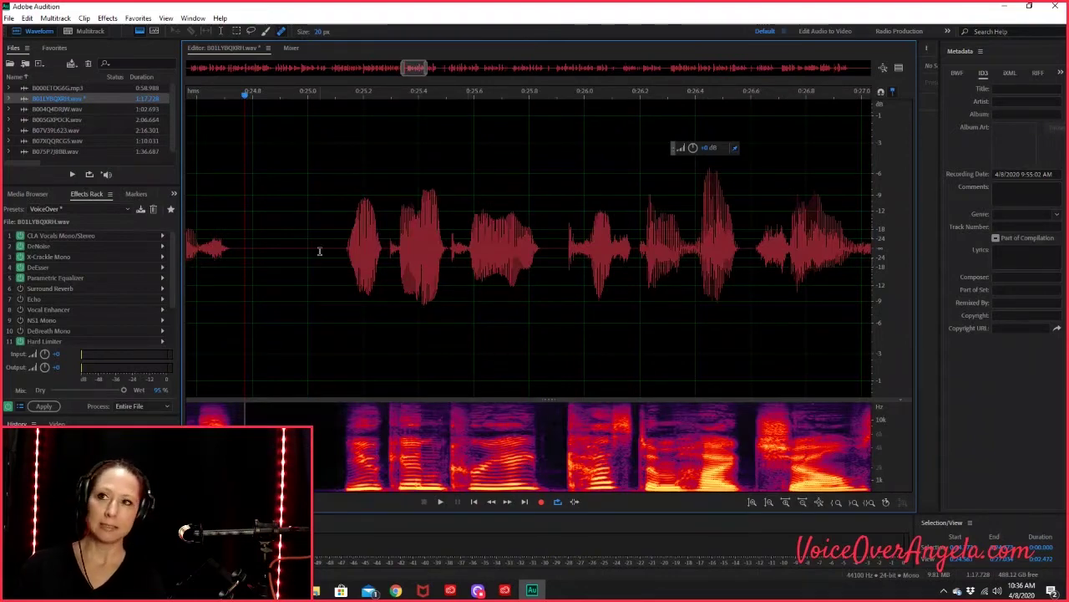
Play back the repaired passage from just before the fix to confirm the click is gone
left_click(335, 221)
key("space")
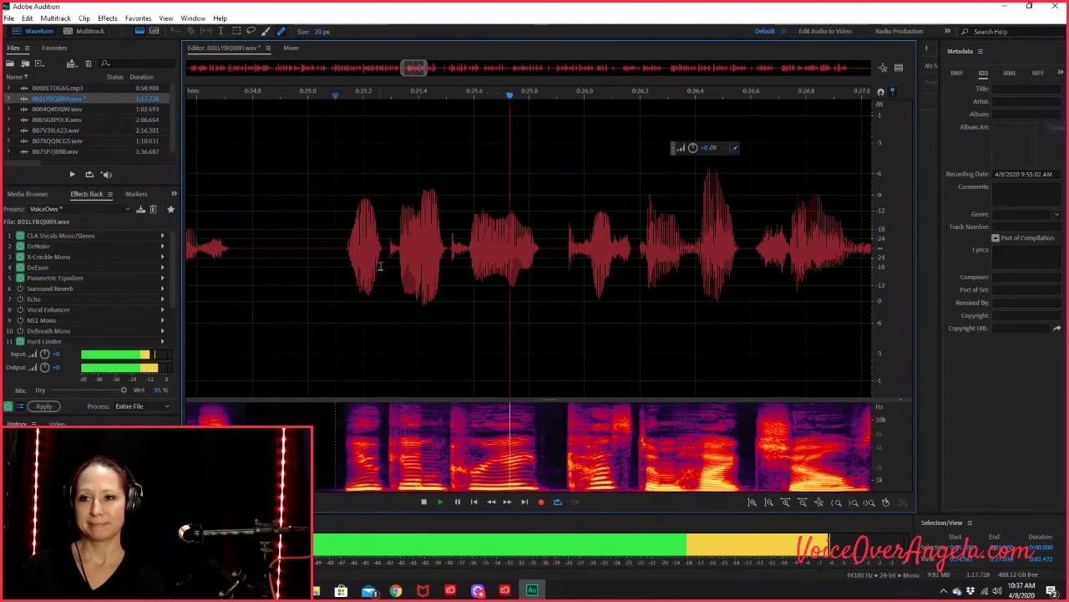
scroll(476, 339, "down", 3)
scroll(493, 338, "up", 2)
scroll(535, 326, "down", 3)
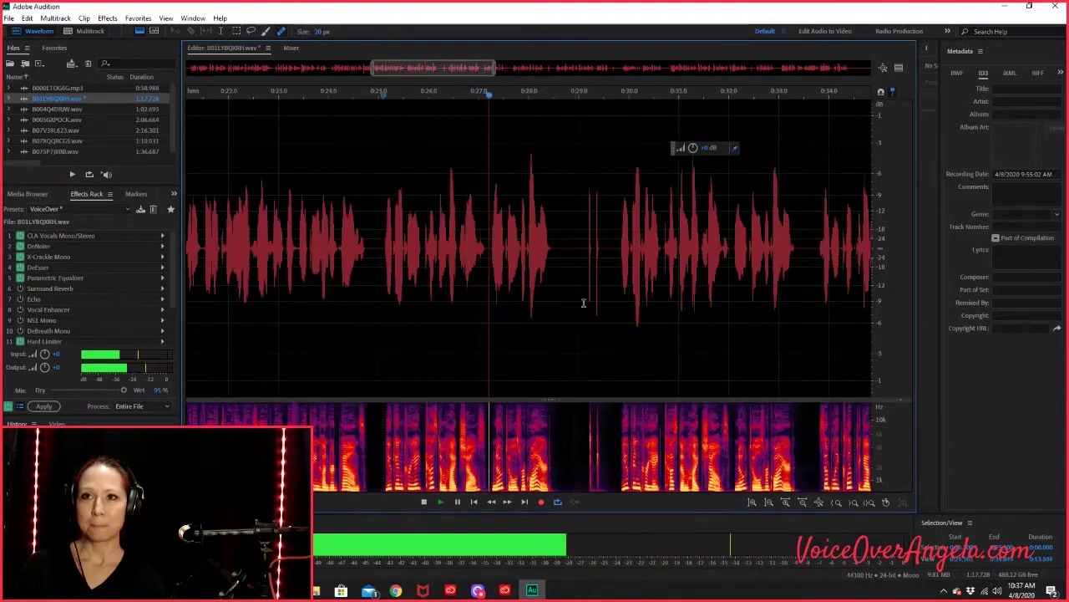
key("space")
Delete the flubbed 0:25–0:30 range and play back across the new cut
left_click(626, 262)
key("space")
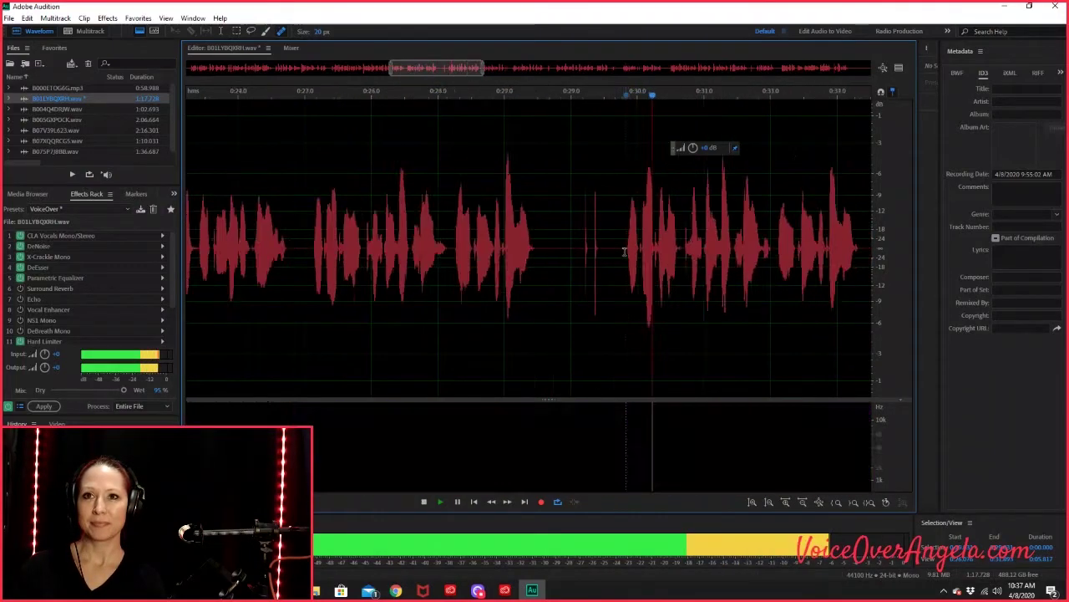
key("space")
scroll(401, 250, "up", 3)
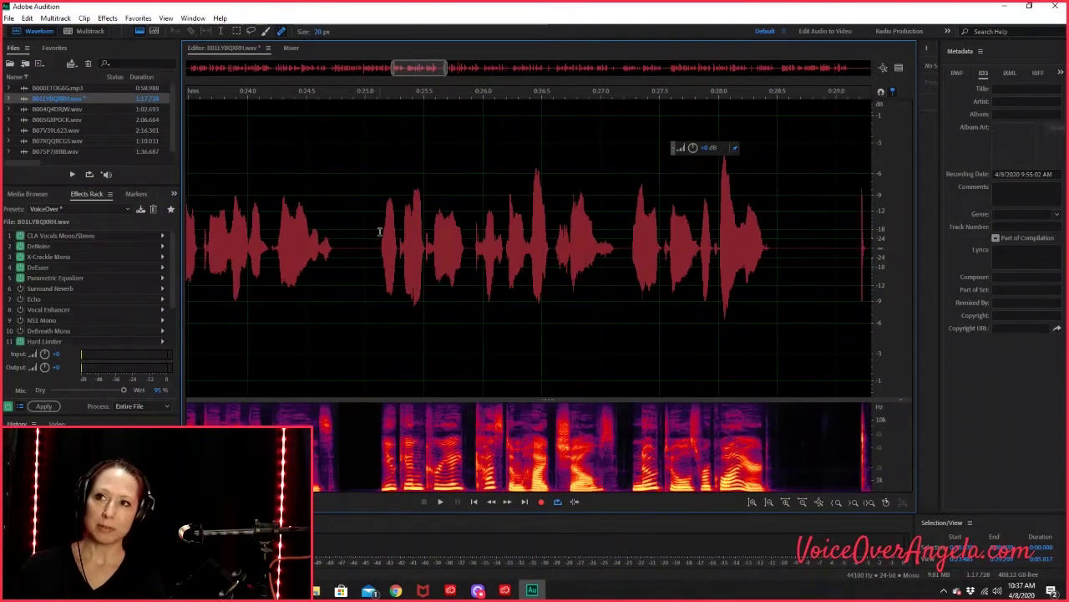
left_click_drag(380, 232, 638, 306)
key("Delete")
key("space")
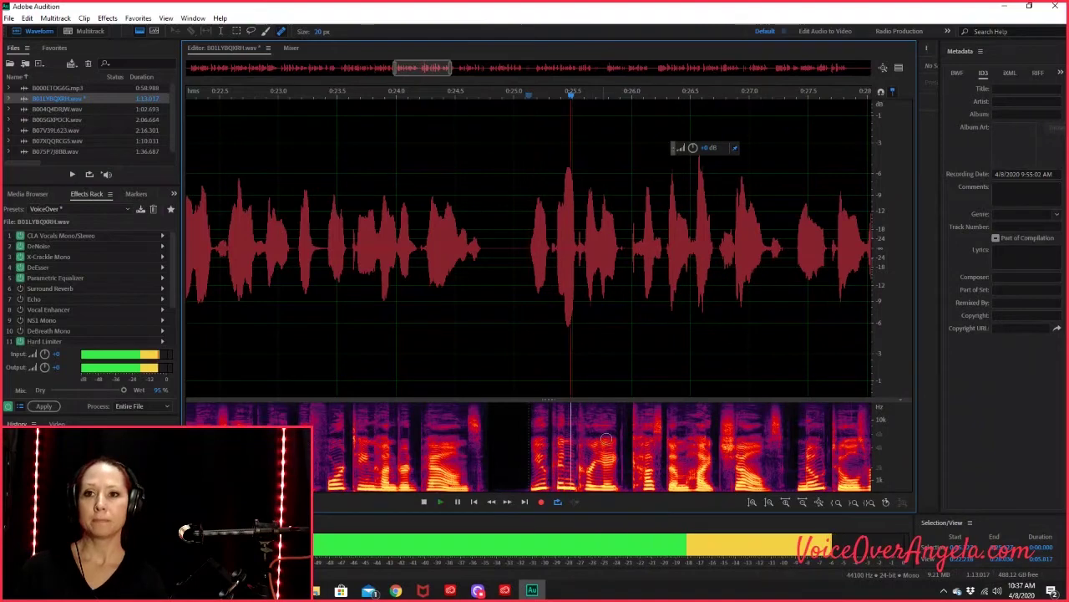
key("space")
Play back from just before the join near 0:25.5 to check the cut
scroll(605, 422, "up", 3)
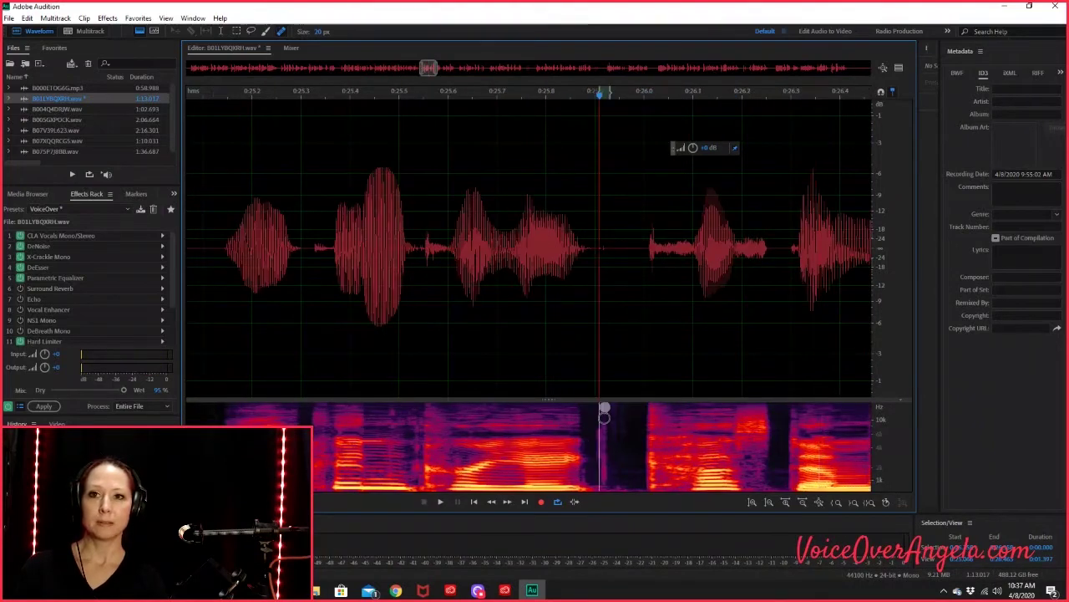
scroll(428, 424, "up", 2)
left_click(411, 413)
left_click(405, 410)
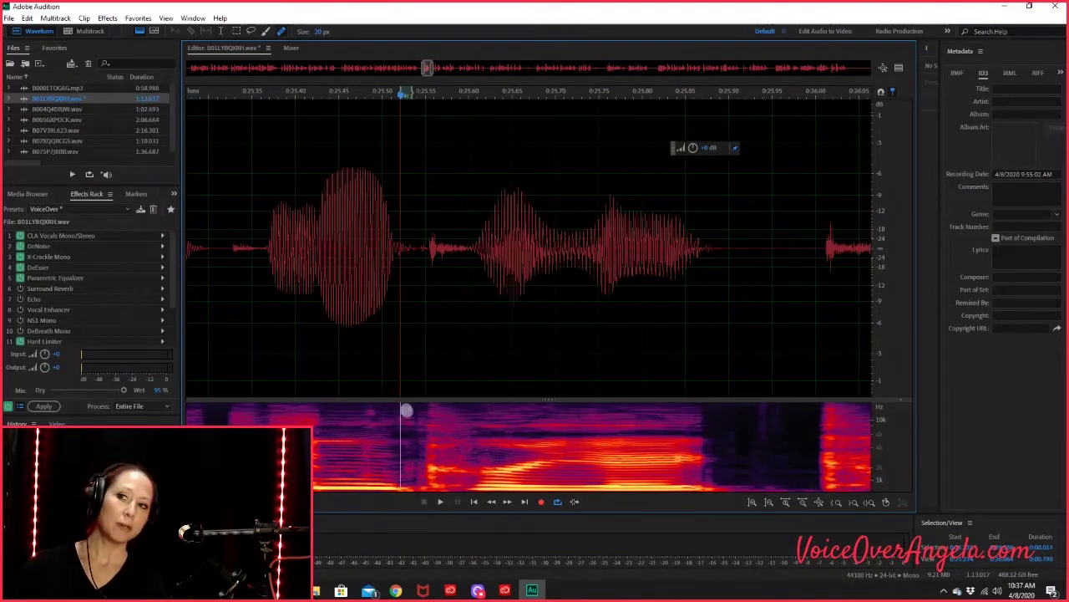
key("space")
left_click(418, 411)
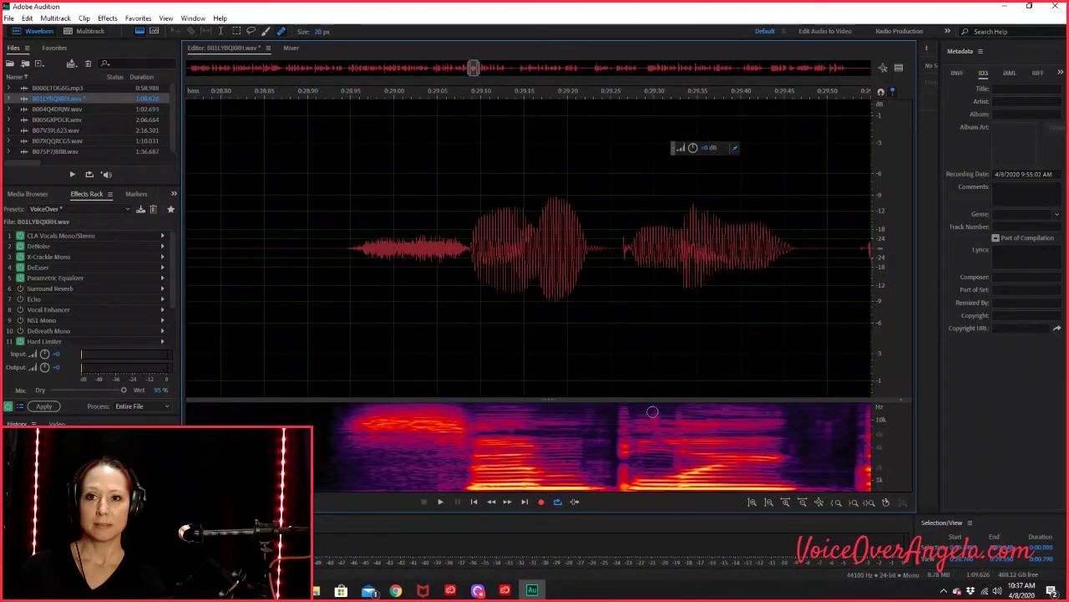
Spot-heal two leftover clicks in the spectrogram and listen to the repaired area
left_click_drag(654, 408, 658, 449)
scroll(589, 370, "down", 3)
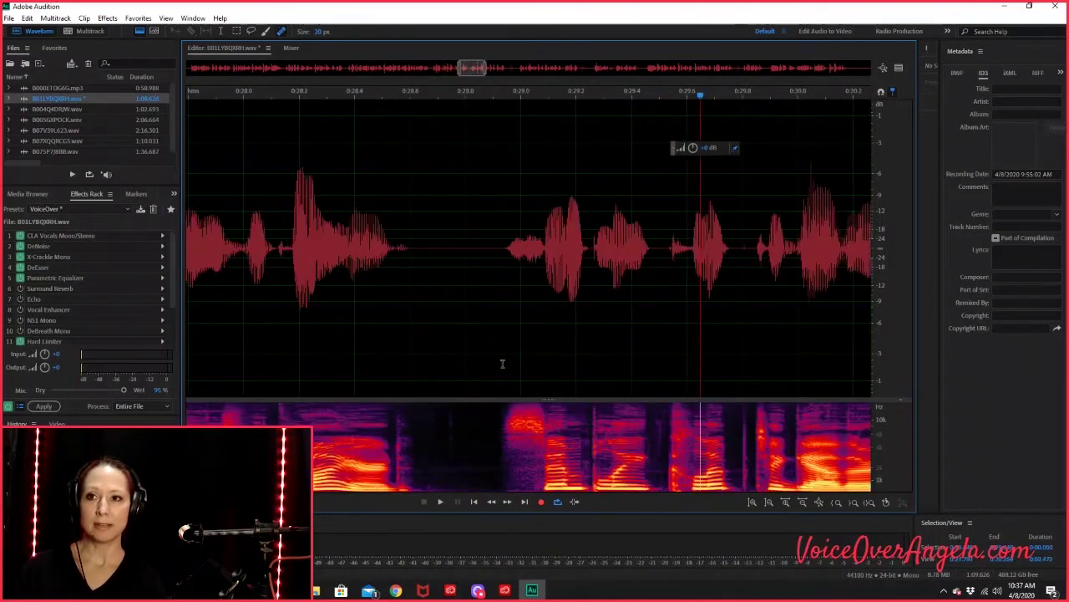
left_click(472, 309)
key("space")
key("space")
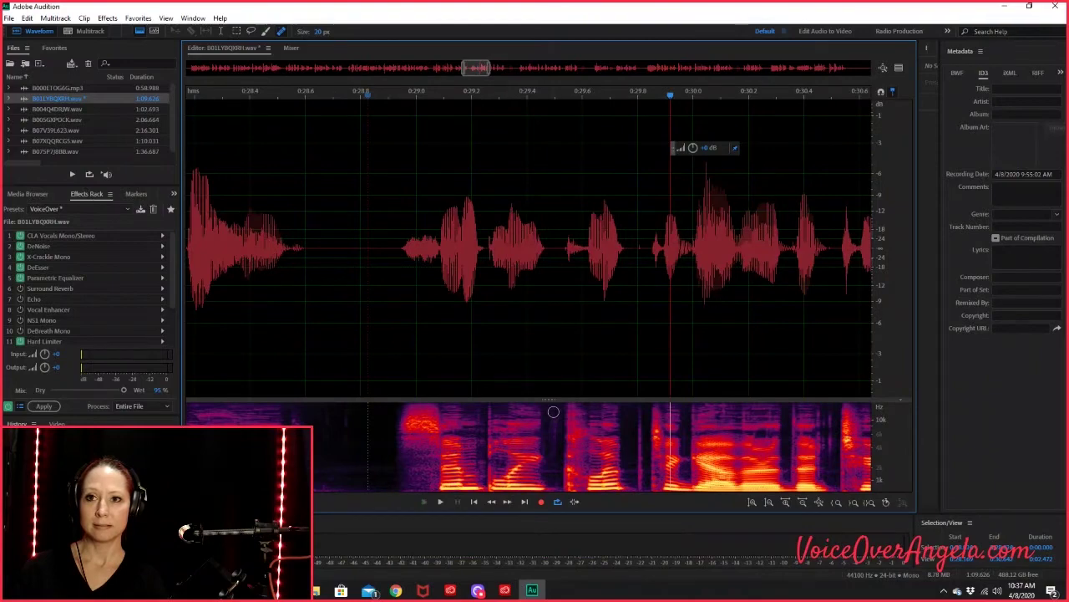
left_click_drag(549, 412, 547, 405)
scroll(406, 303, "down", 8)
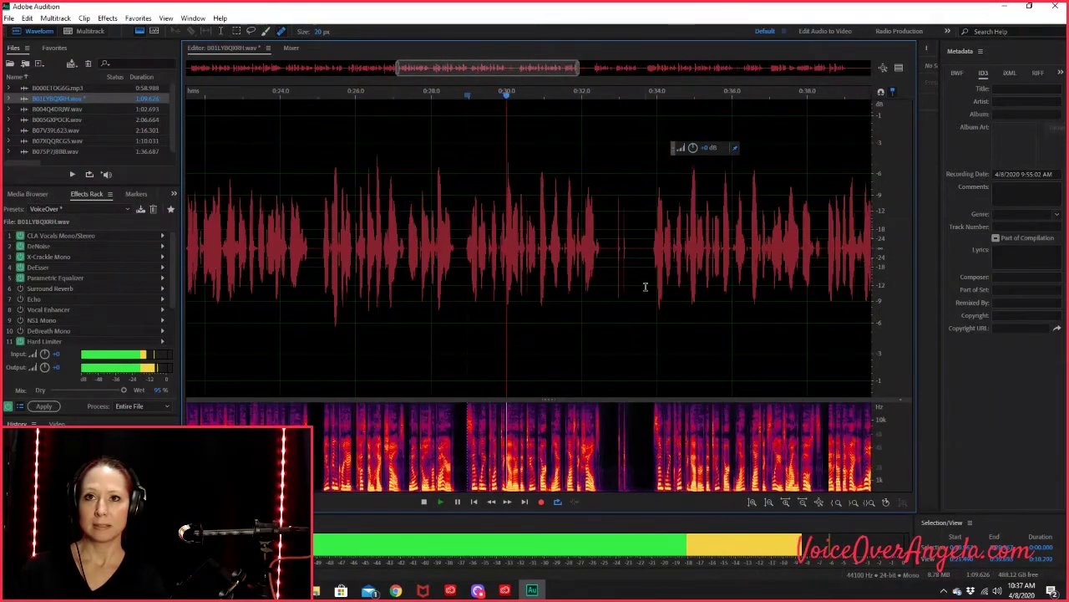
Play from 0:33.8, select 0:29.0–0:31.4, then audition from 0:33.6 to 0:35.0
left_click(645, 245)
key("space")
key("space")
scroll(711, 255, "down", 4)
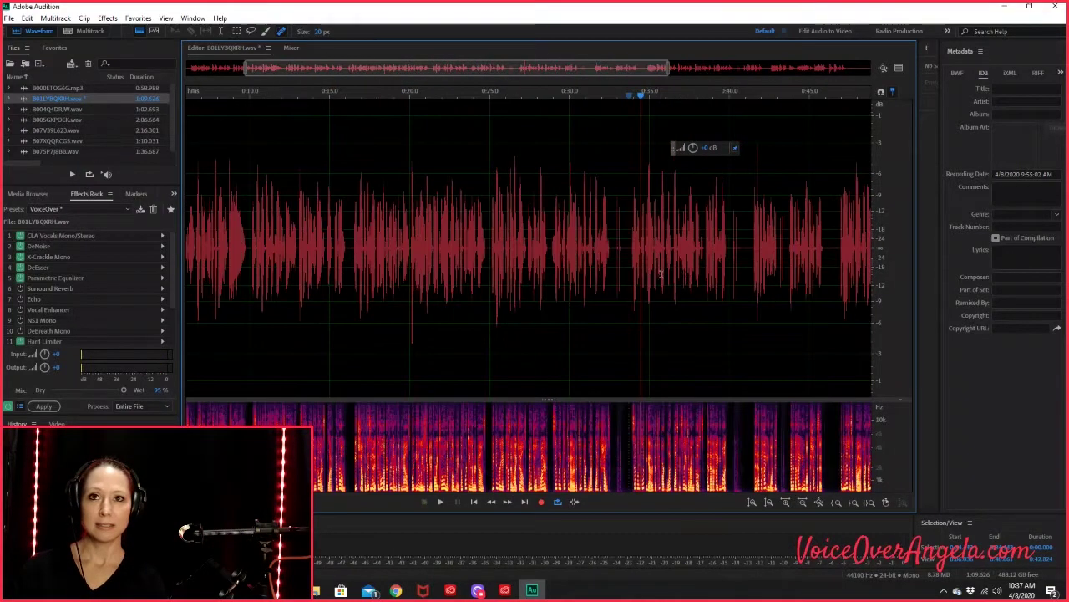
scroll(727, 258, "up", 2)
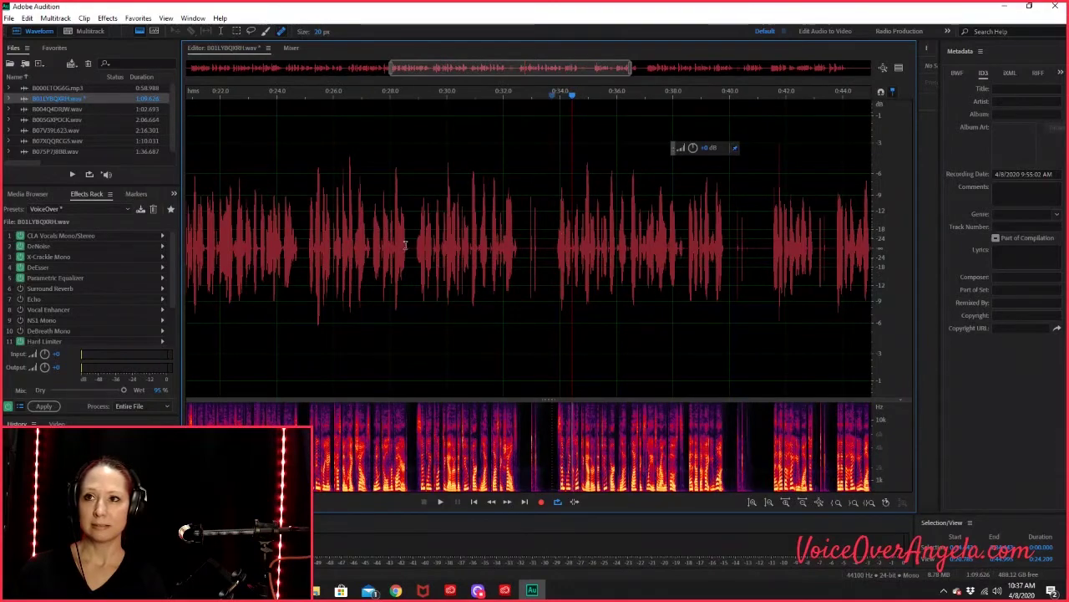
scroll(406, 245, "up", 6)
left_click_drag(428, 240, 625, 294)
left_click(625, 294)
scroll(685, 267, "down", 3)
key("space")
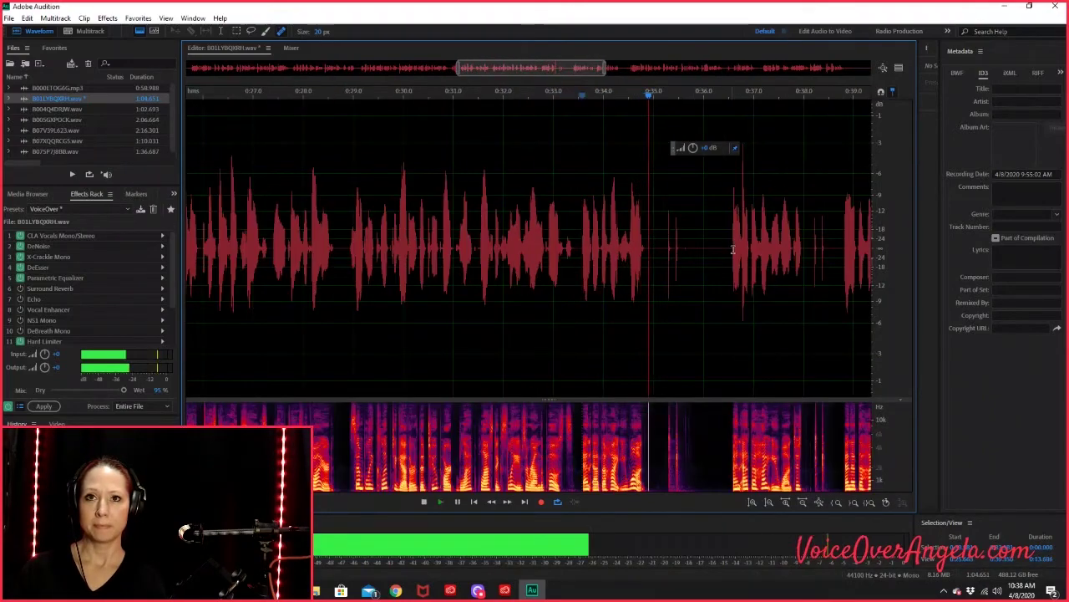
key("space")
Audition the take from 0:38.7 and return the playhead to about 0:33.5
scroll(727, 247, "down", 4)
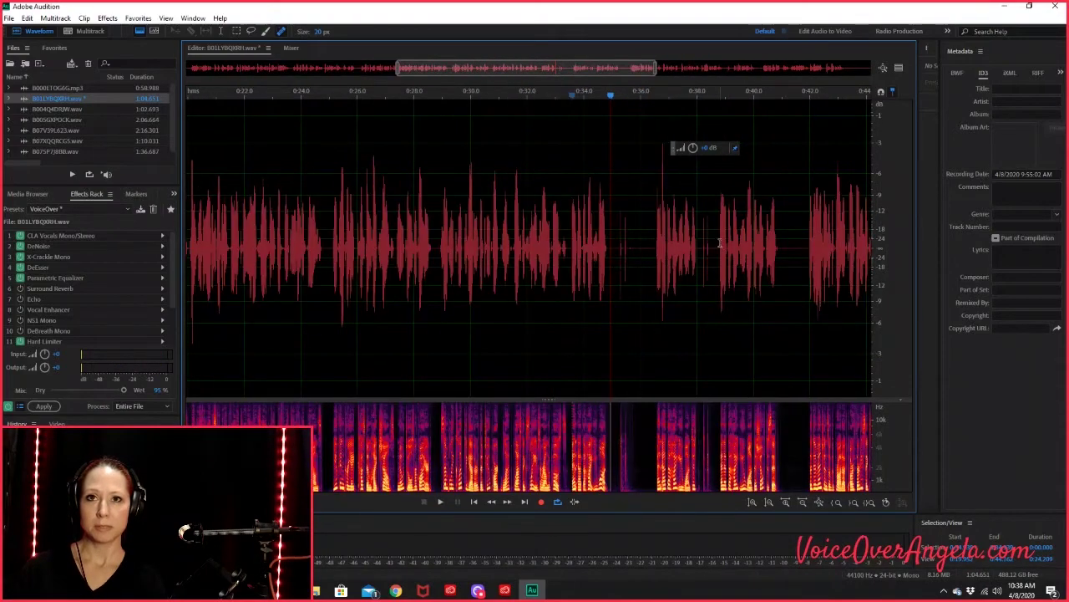
left_click(719, 242)
key("space")
key("space")
scroll(566, 242, "up", 1)
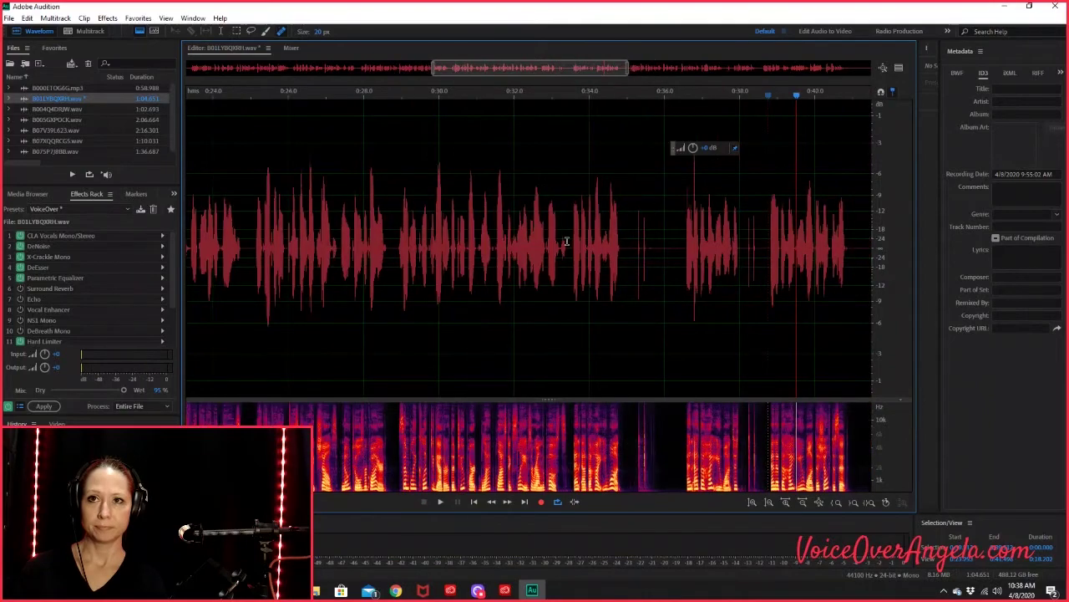
left_click(566, 241)
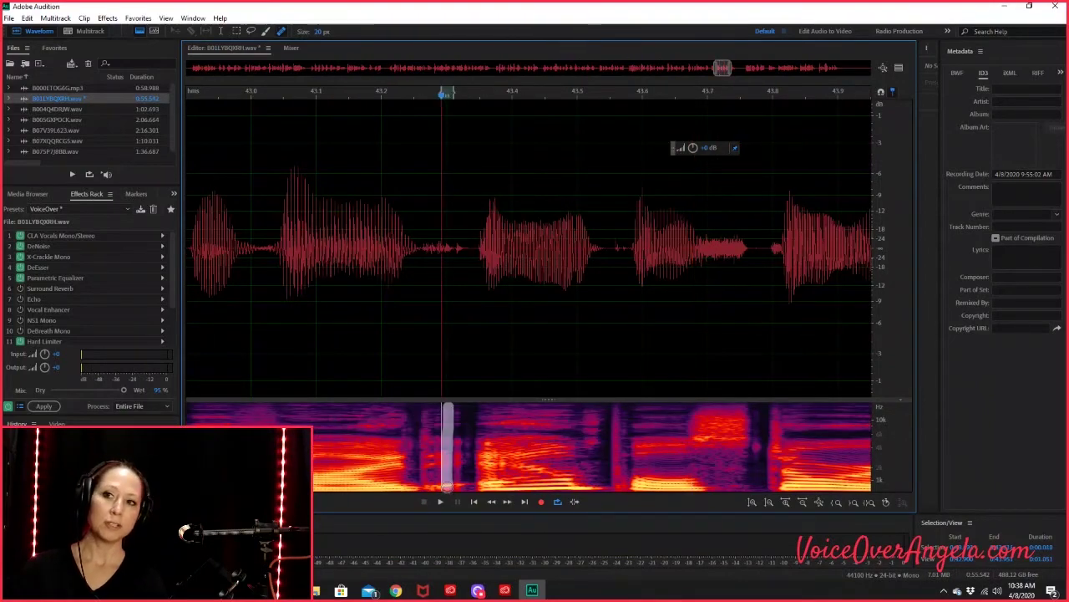
Zoom around 43 s and place the playhead near 43.1 s, the next phrase, then 43.3 s
scroll(396, 341, "down", 3)
left_click(352, 289)
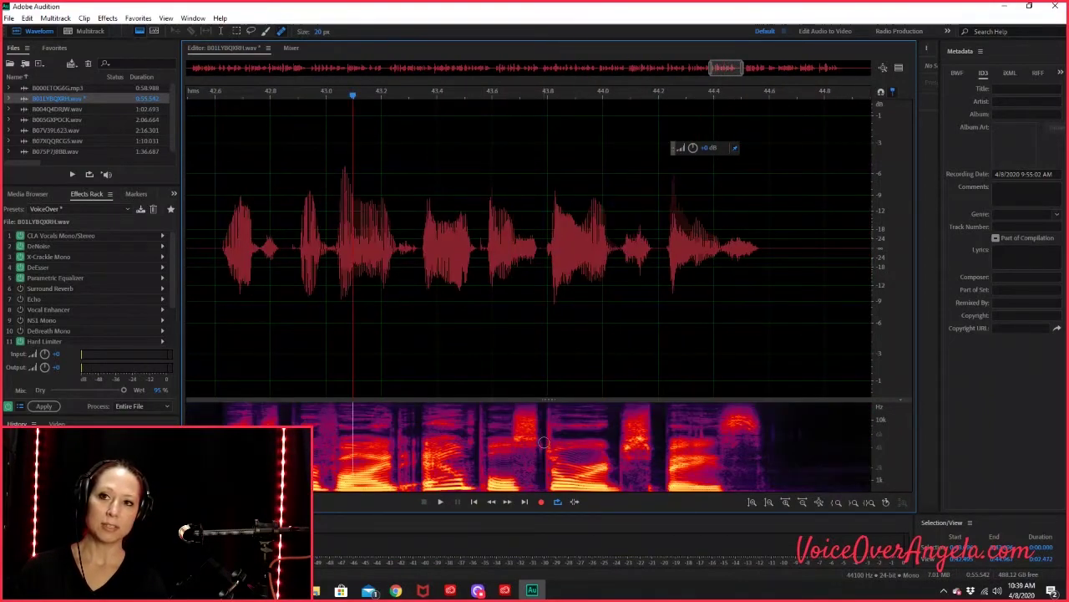
scroll(535, 426, "up", 3)
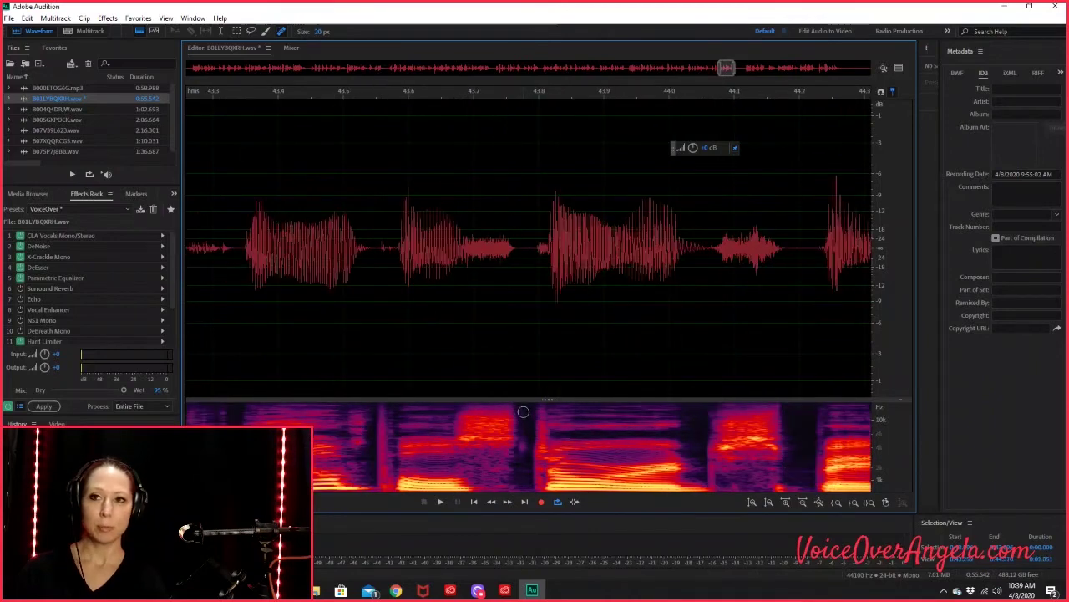
left_click(523, 411)
scroll(342, 279, "down", 2)
left_click(342, 283)
scroll(371, 379, "down", 2)
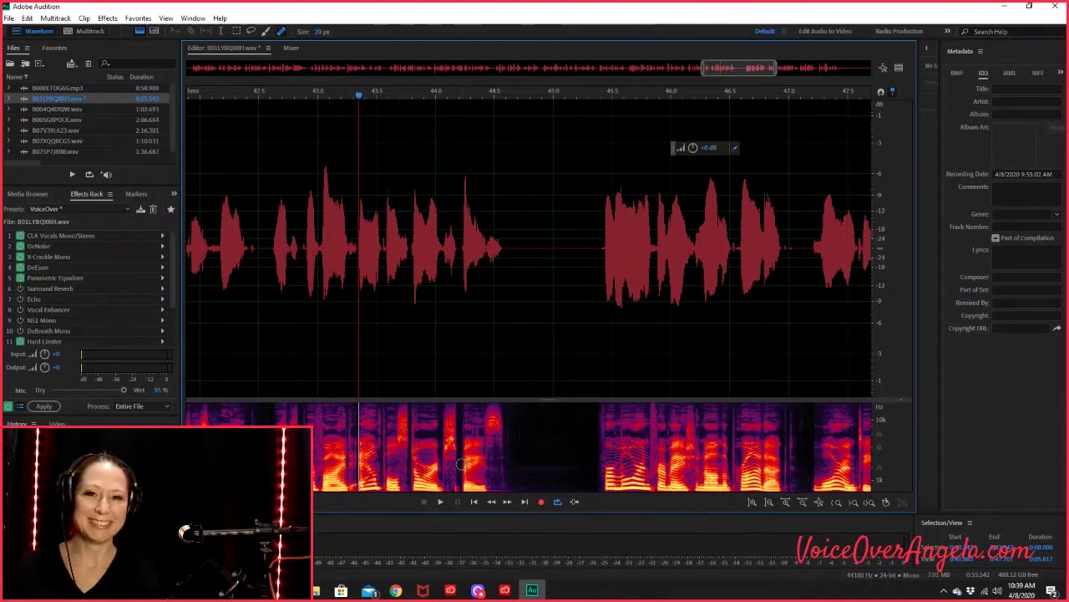
Apply the VoiceOver rack to the whole file, save it as B01LYBQXRH.mp3, then open B004Q4DRJW.wav
key("space")
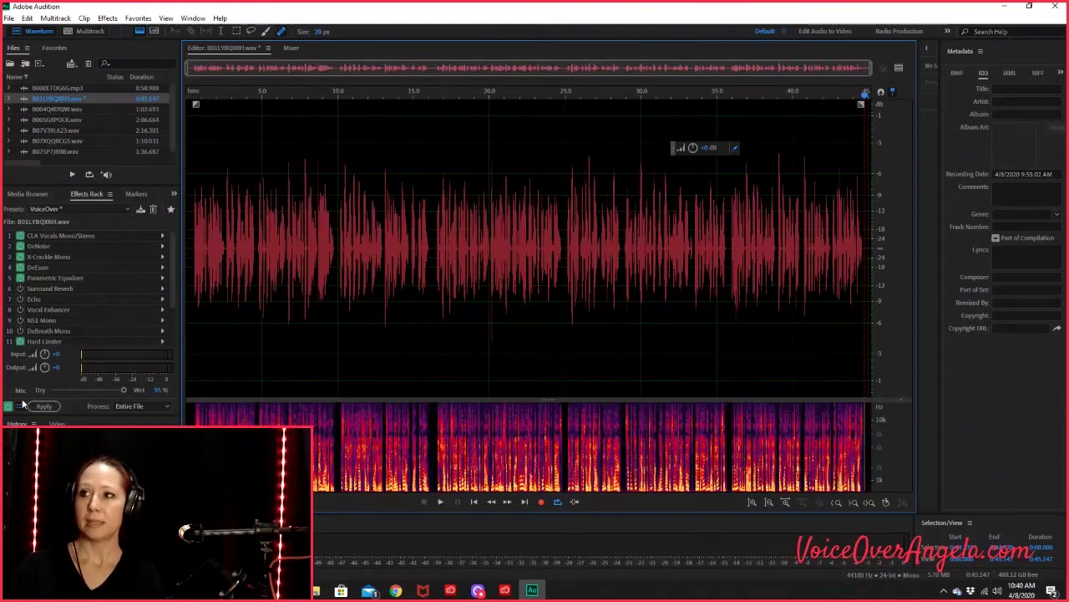
left_click(43, 405)
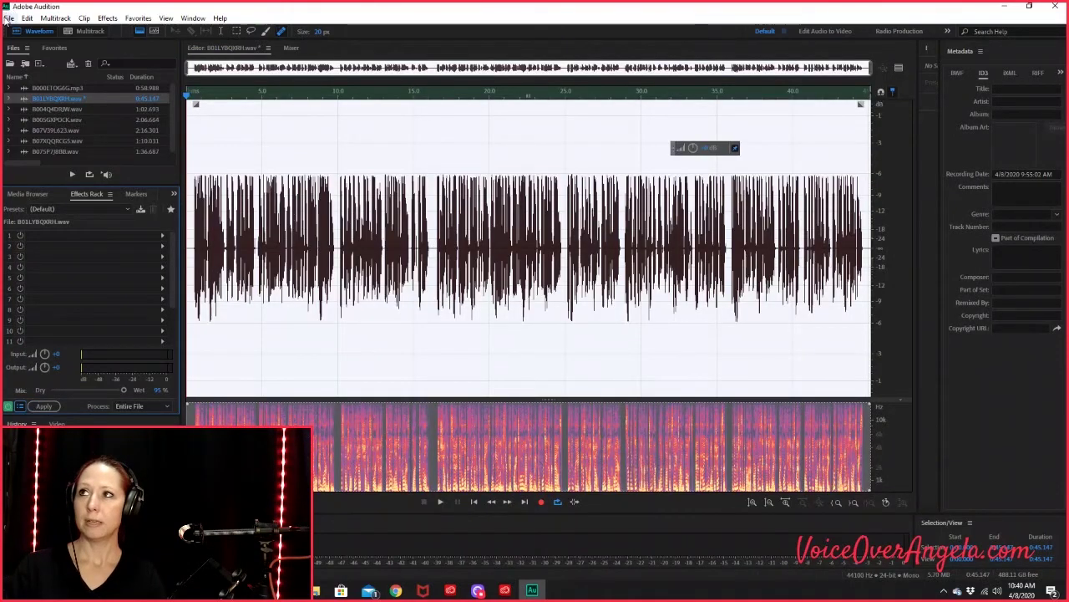
left_click(9, 17)
left_click(32, 165)
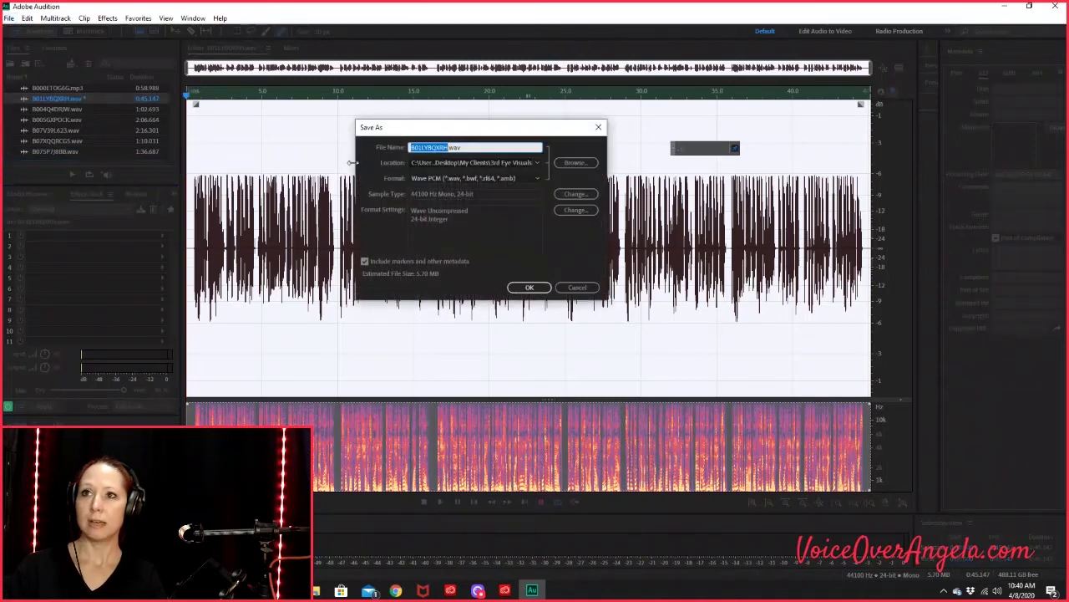
left_click(449, 178)
left_click(518, 289)
left_click(529, 286)
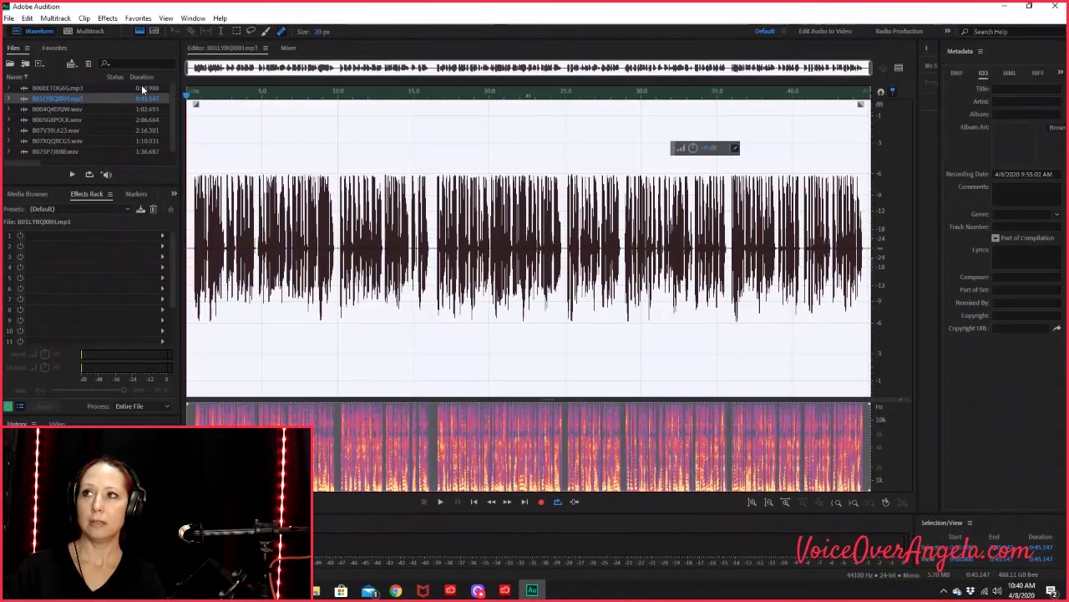
left_click(55, 110)
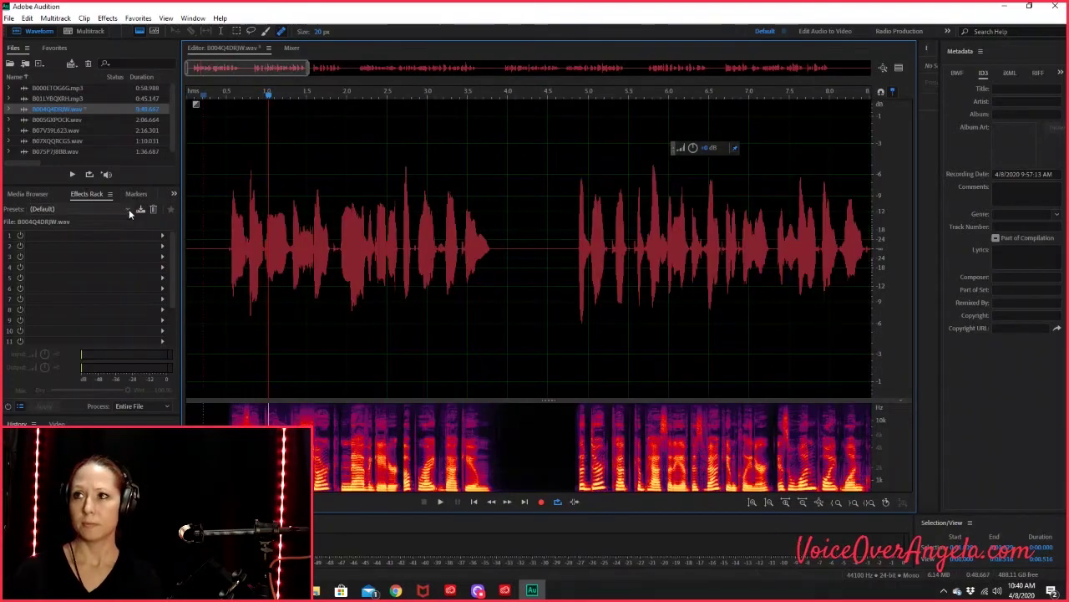
Load the VoiceOver preset from the Effects Rack presets list
left_click(128, 209)
key("Return")
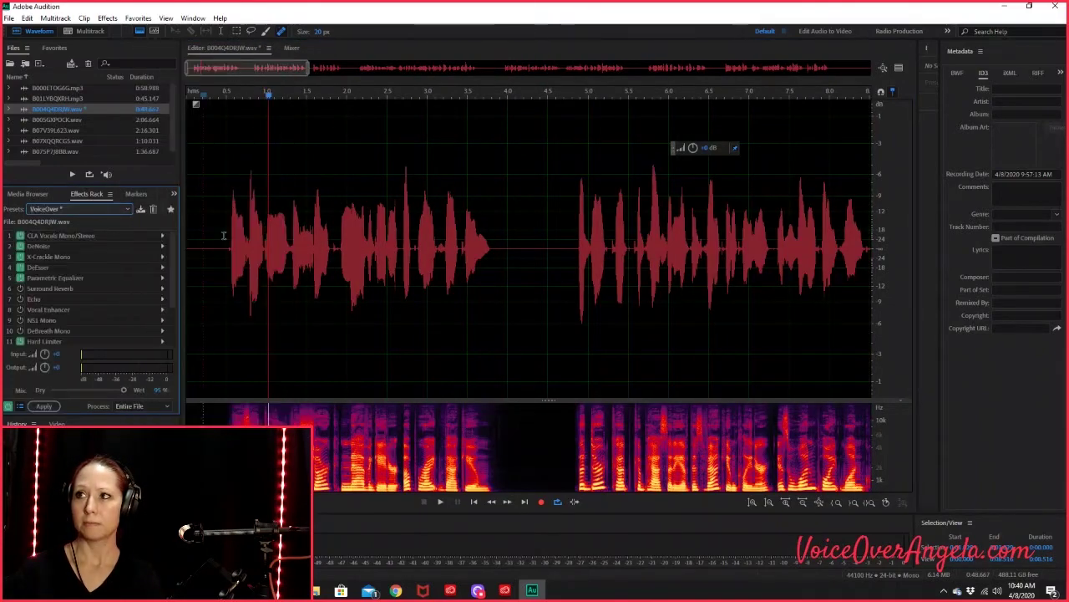